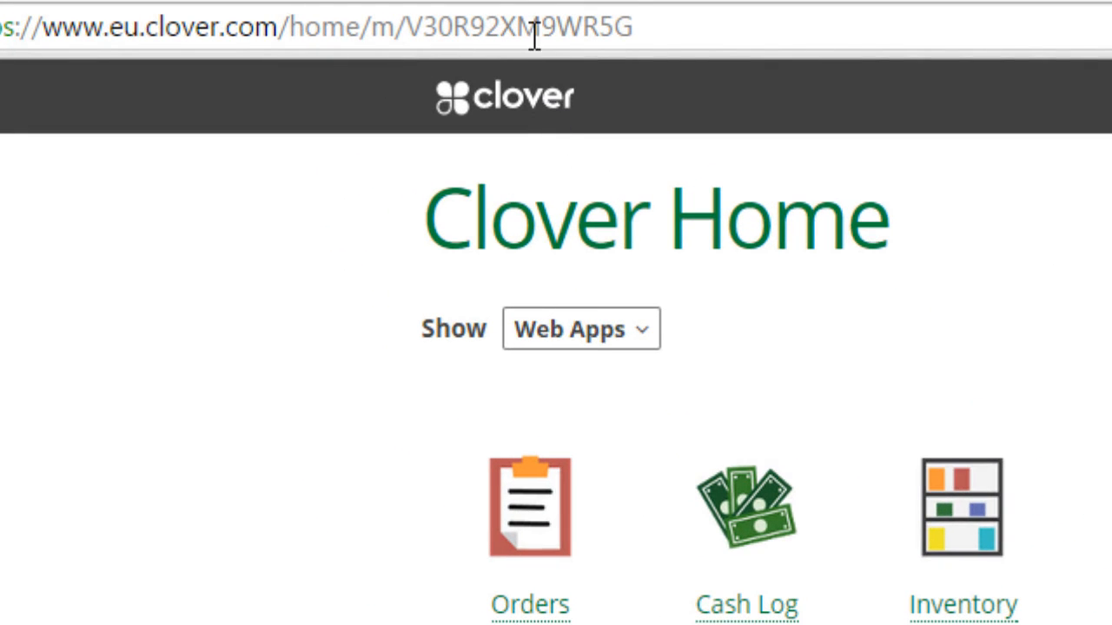
Select the merchant ID at the end of the Clover Home web address.
click(529, 27)
click(525, 27)
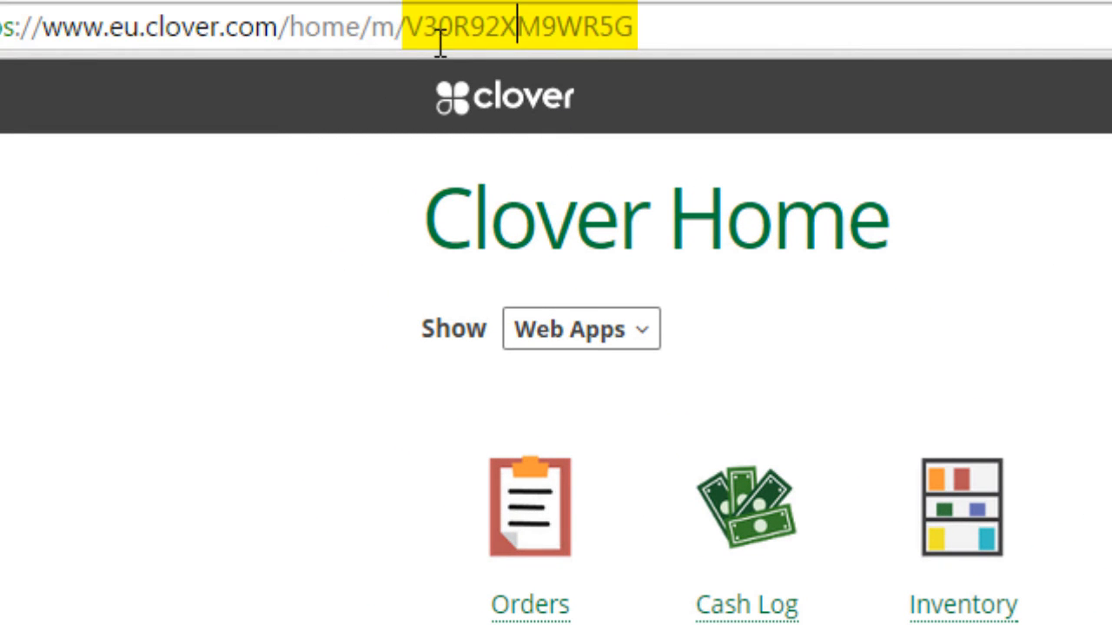
click(397, 34)
drag(362, 28, 635, 4)
click(413, 25)
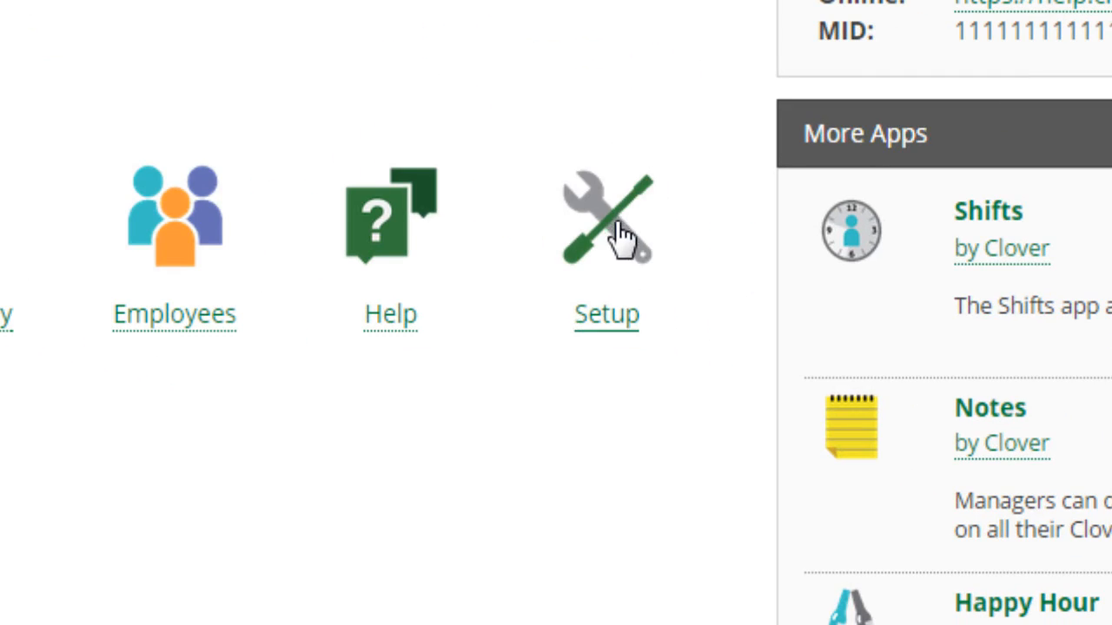
Open the API Tokens page in Clover's setup and generate a token named "Big Red Cloud API Token".
click(627, 217)
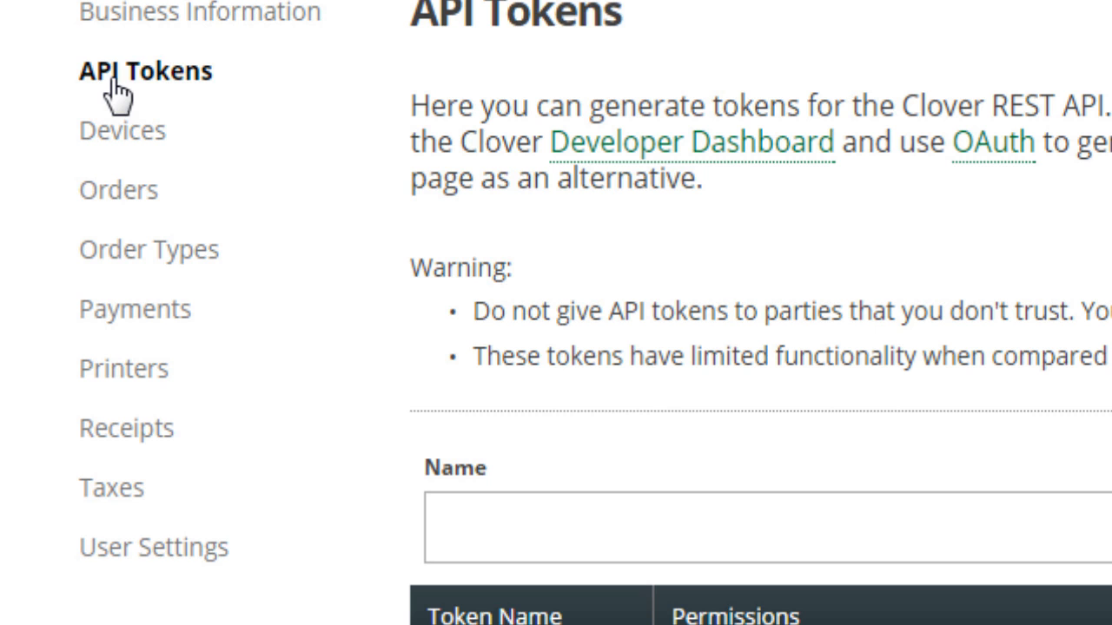
click(112, 86)
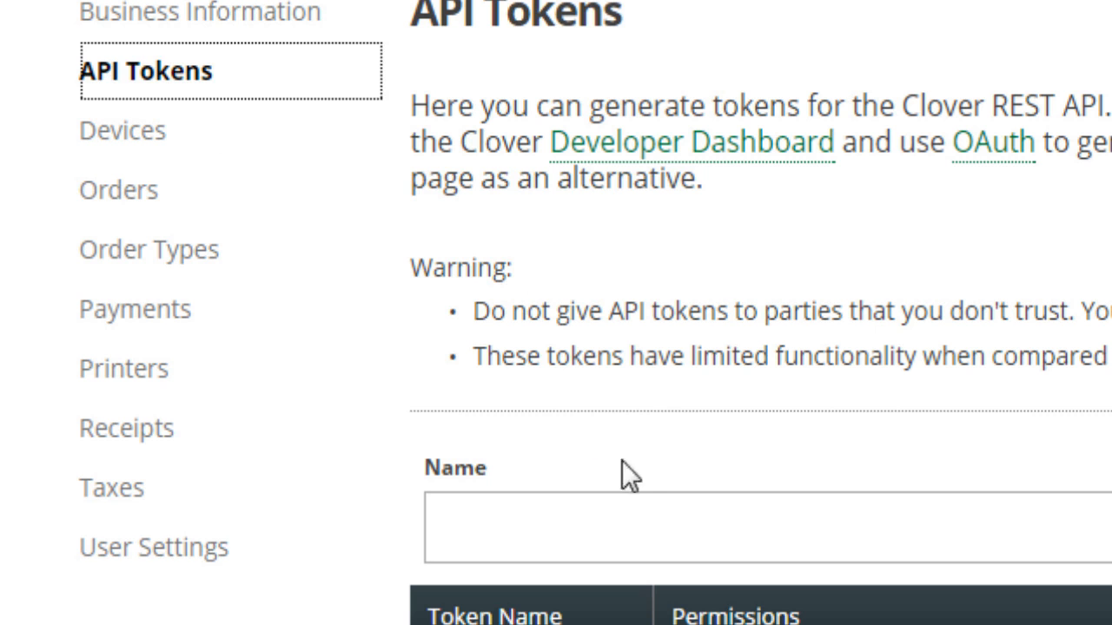
click(619, 505)
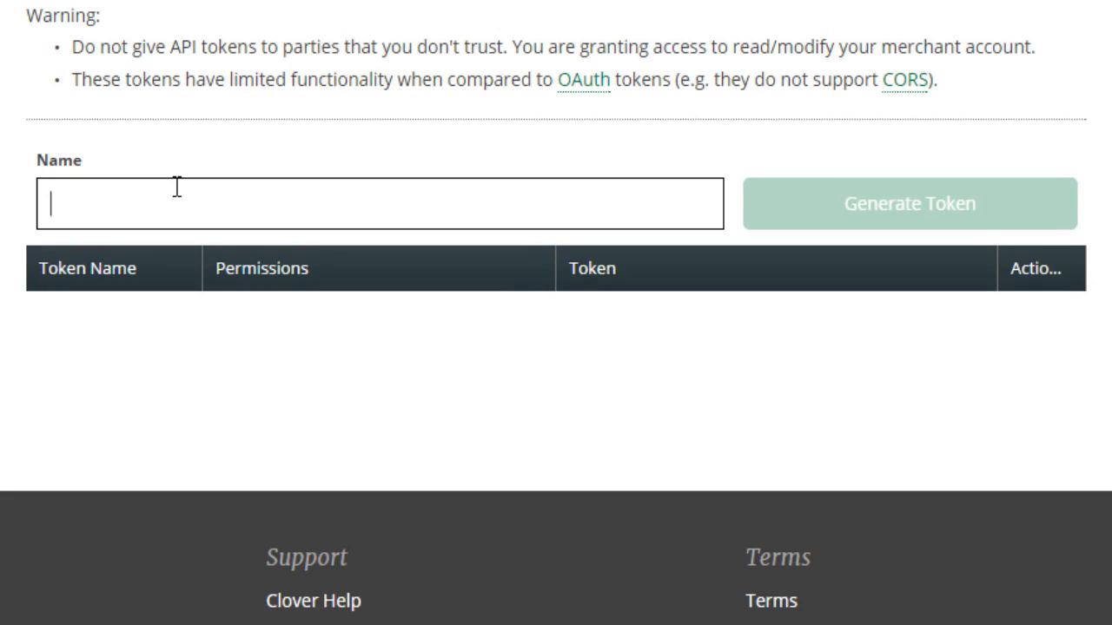
text(Big Re)
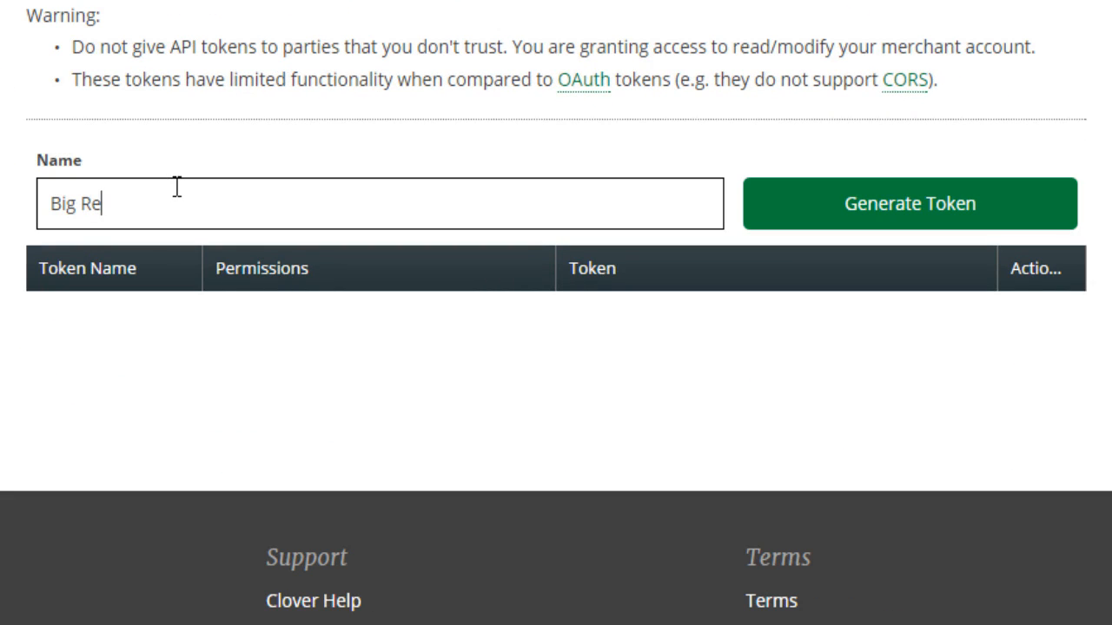
text(d Cloud API Token)
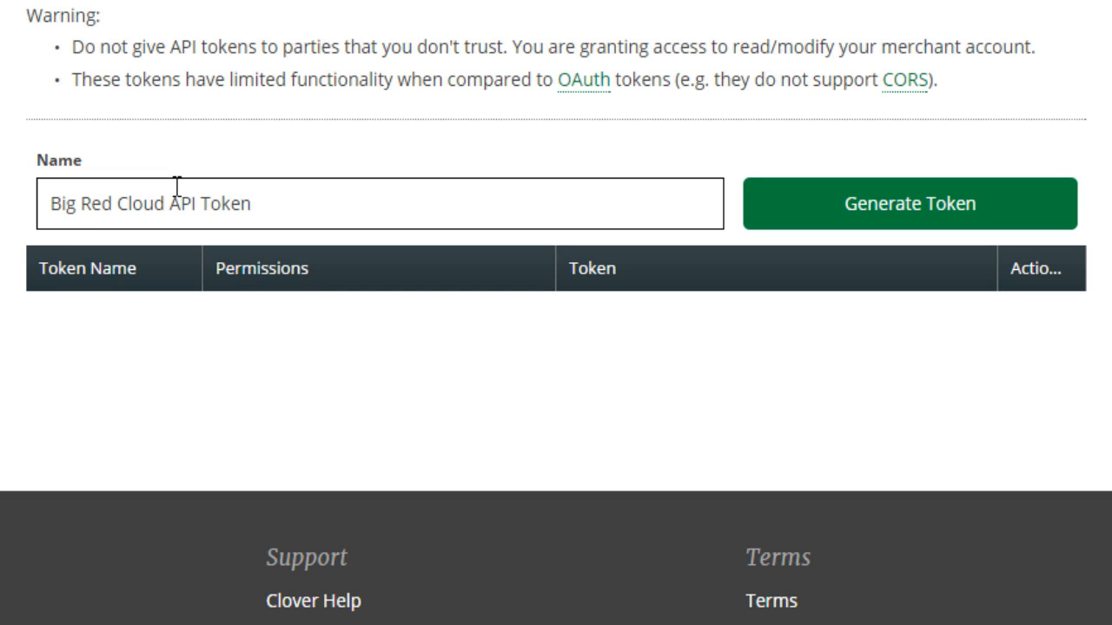
click(844, 211)
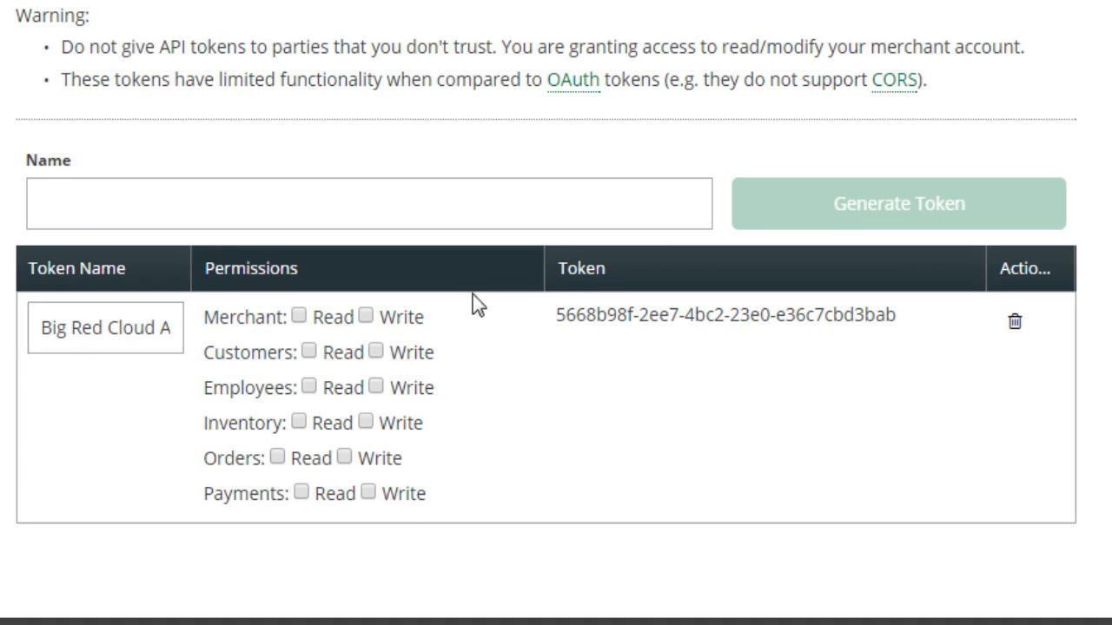
Grant the new token Read and Write permissions for Merchant, Customers, Employees, Inventory, Orders and Payments.
click(299, 316)
click(366, 317)
click(308, 351)
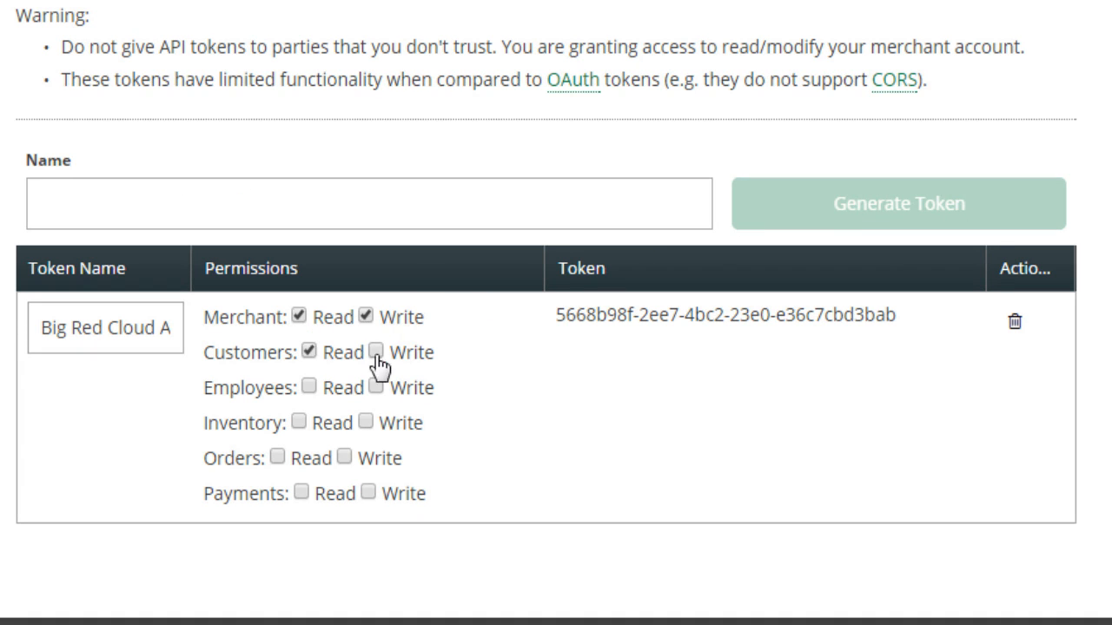
click(375, 351)
click(308, 386)
click(375, 386)
click(298, 421)
click(365, 422)
click(278, 456)
click(344, 456)
click(302, 492)
click(368, 492)
Copy the generated API token from the token table.
drag(554, 317, 909, 315)
right_click(838, 319)
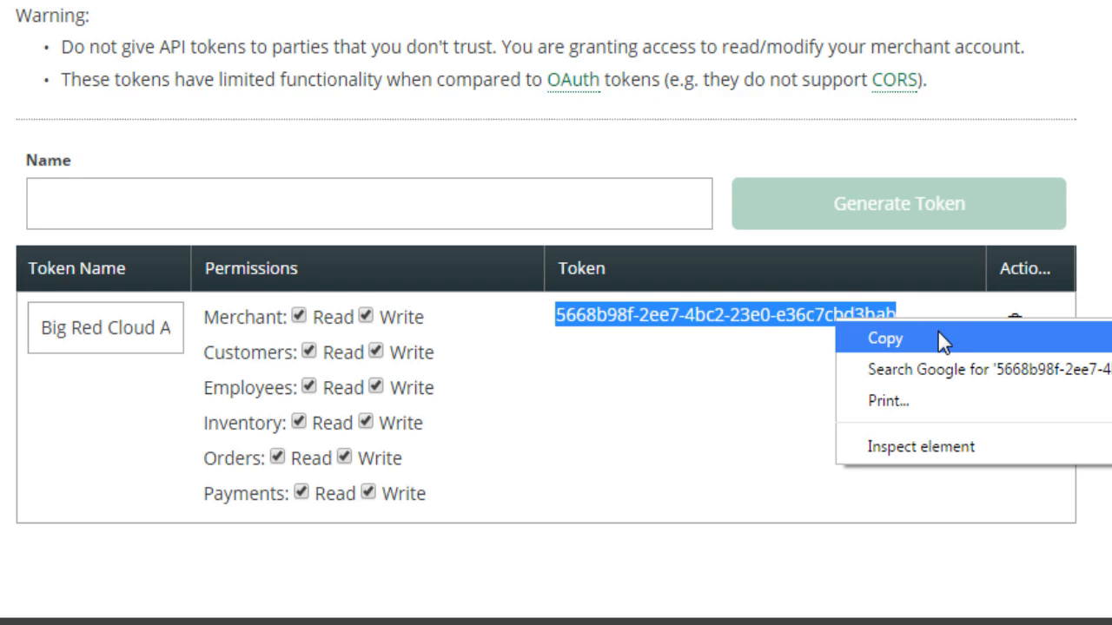
click(938, 338)
click(787, 398)
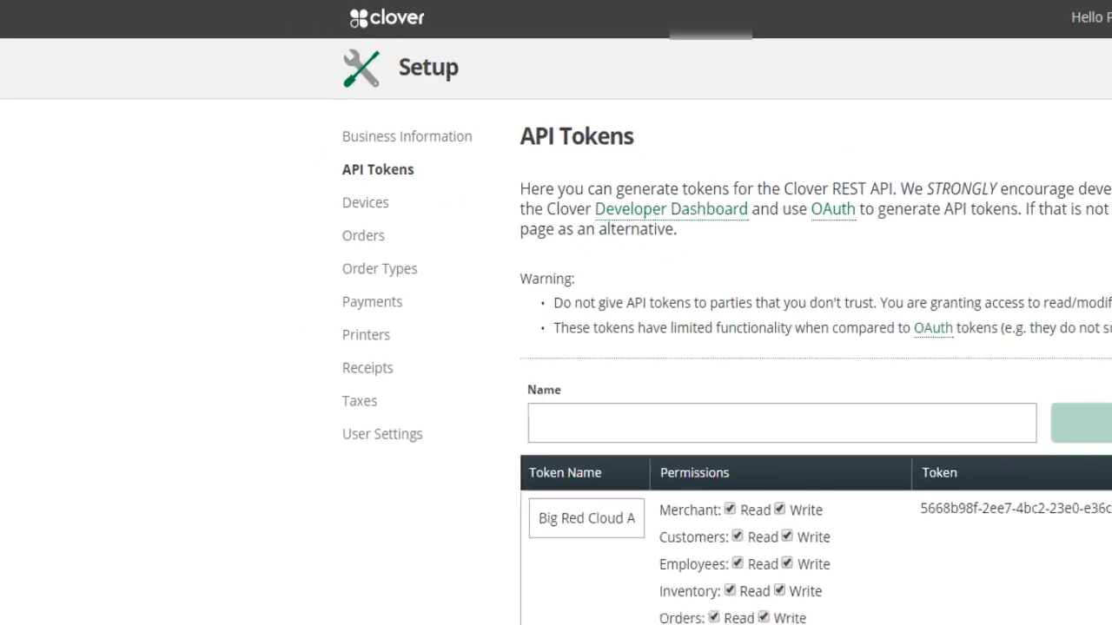
Add and save a tender type named "On Account To Big Red Cloud" in Clover's payment preferences.
click(502, 377)
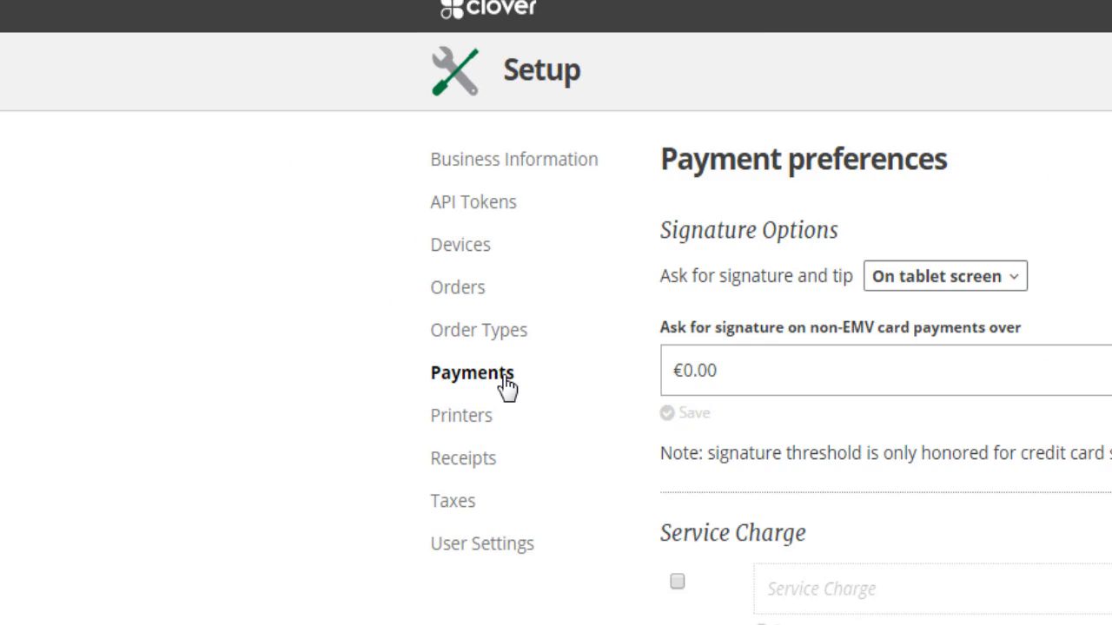
scroll(868, 359, down, 10)
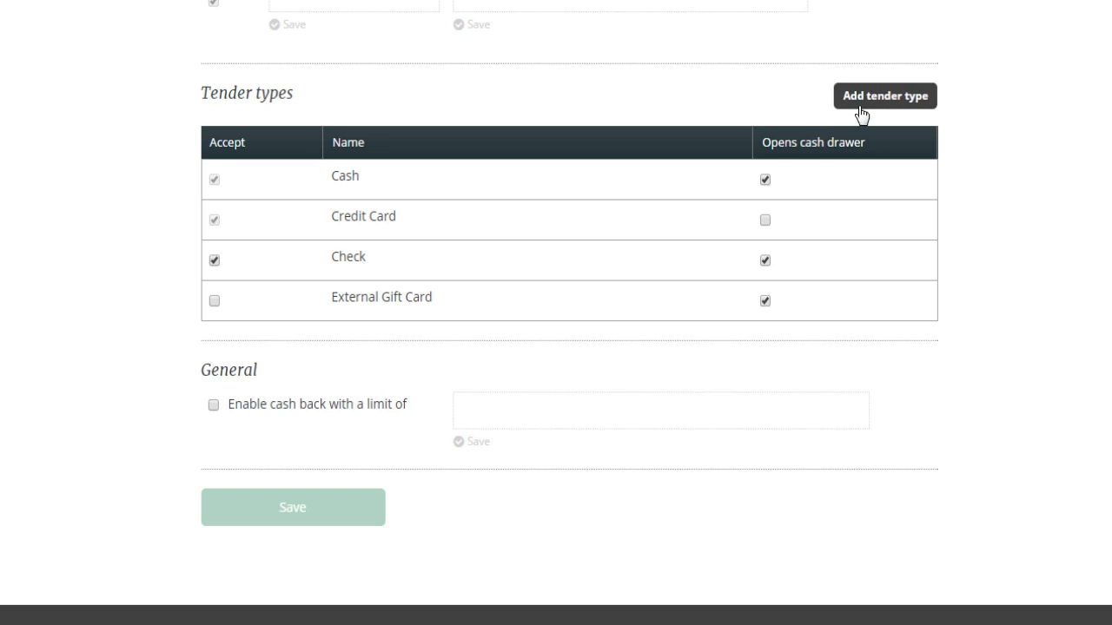
click(880, 100)
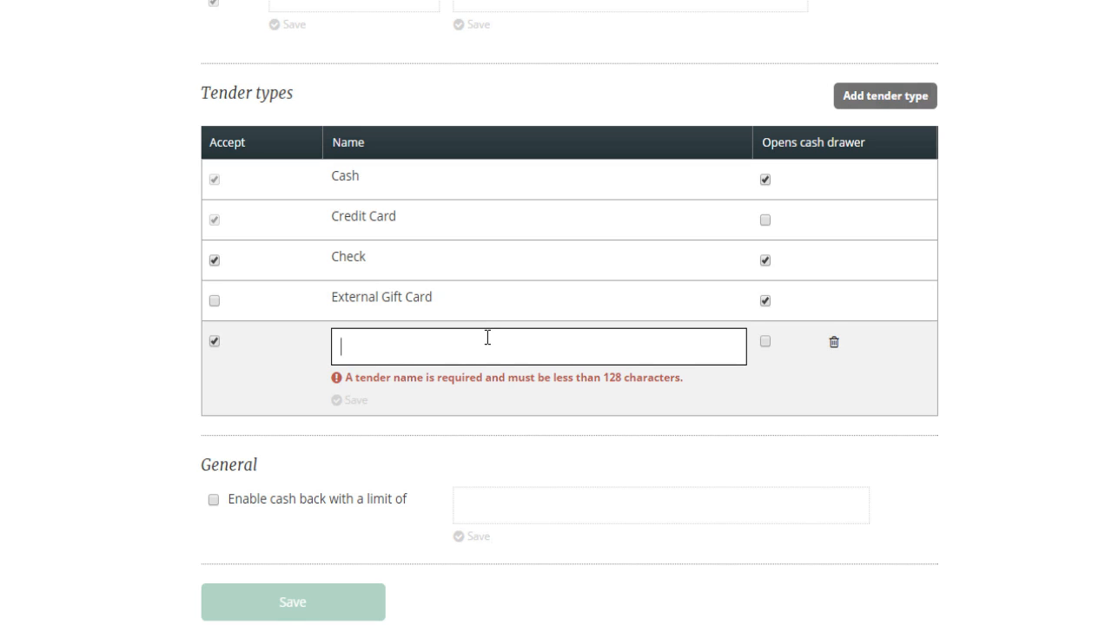
text(On Acc)
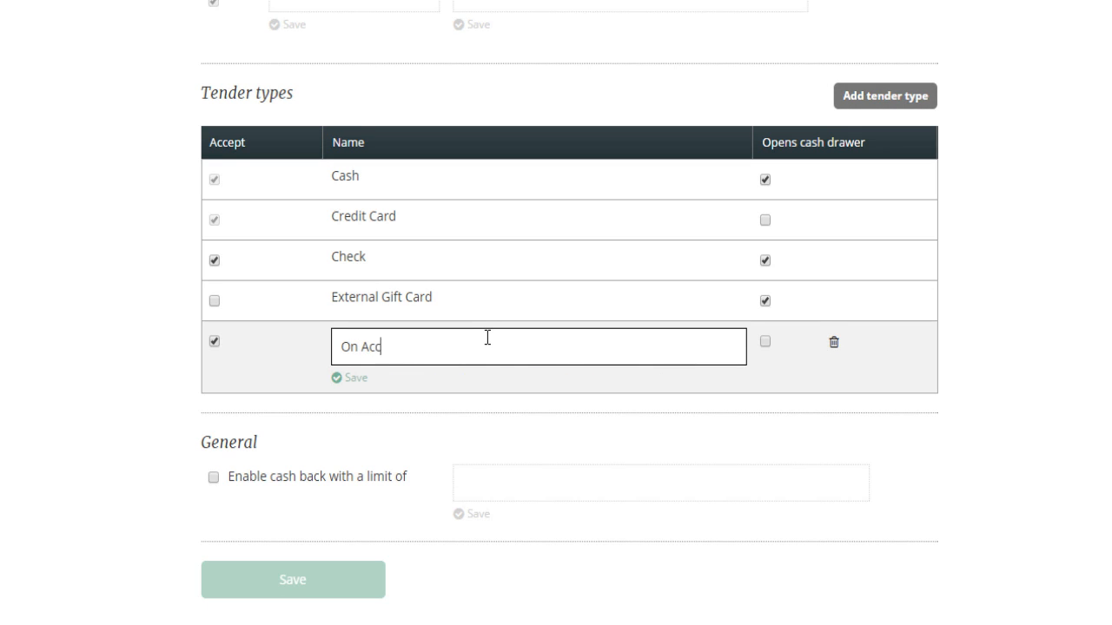
text(ount To Big Red Cloud)
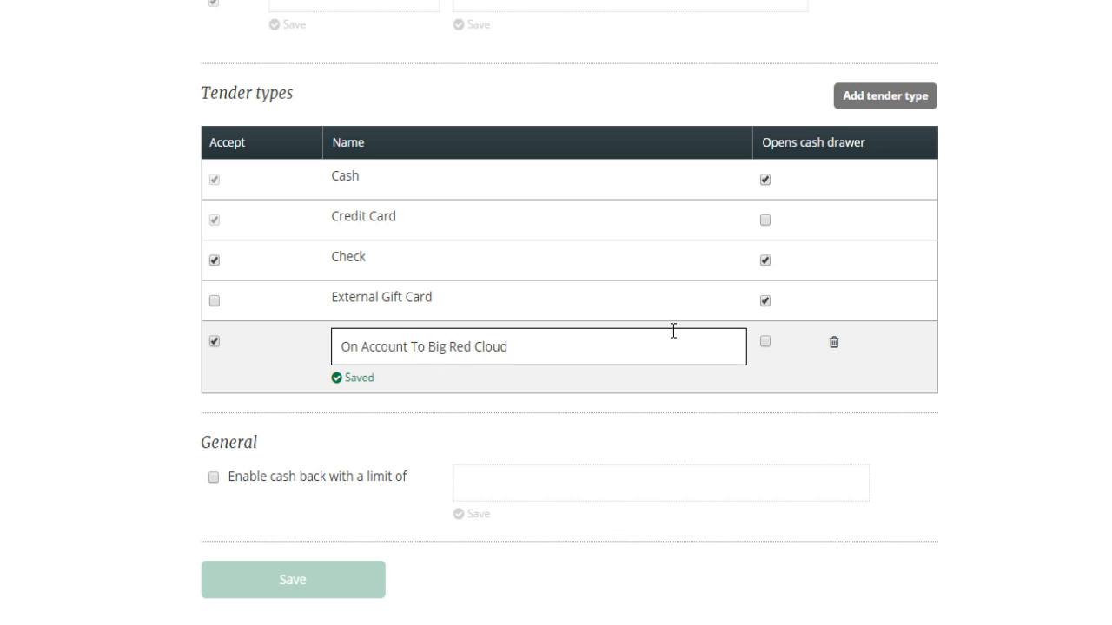
click(423, 383)
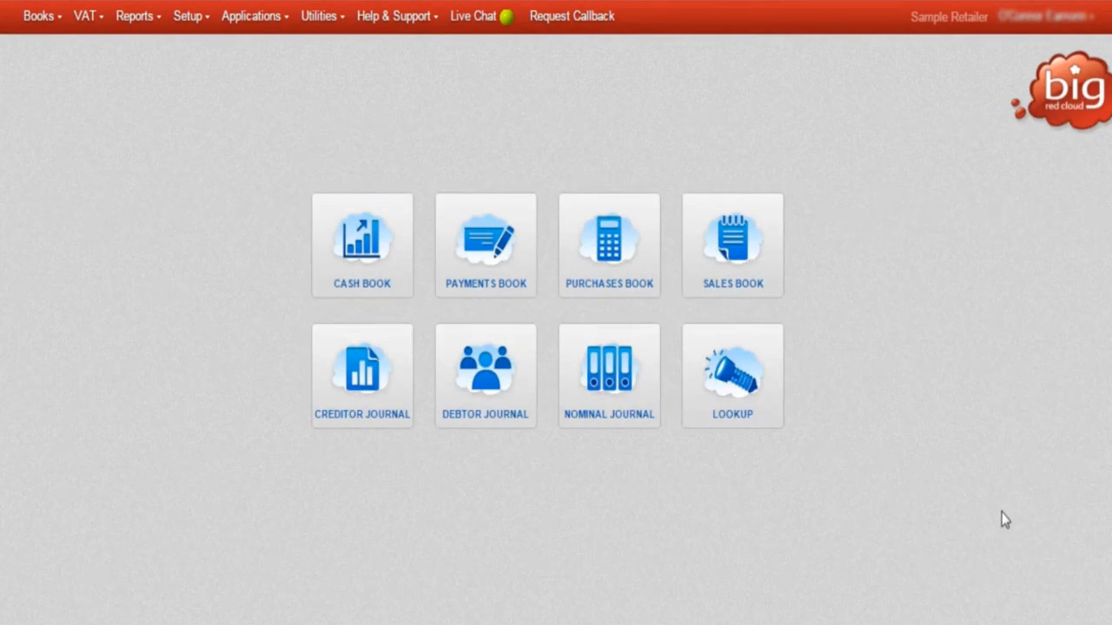
Switch to Big Red Cloud and open the Clover account lookup in the External Applications setup.
click(187, 20)
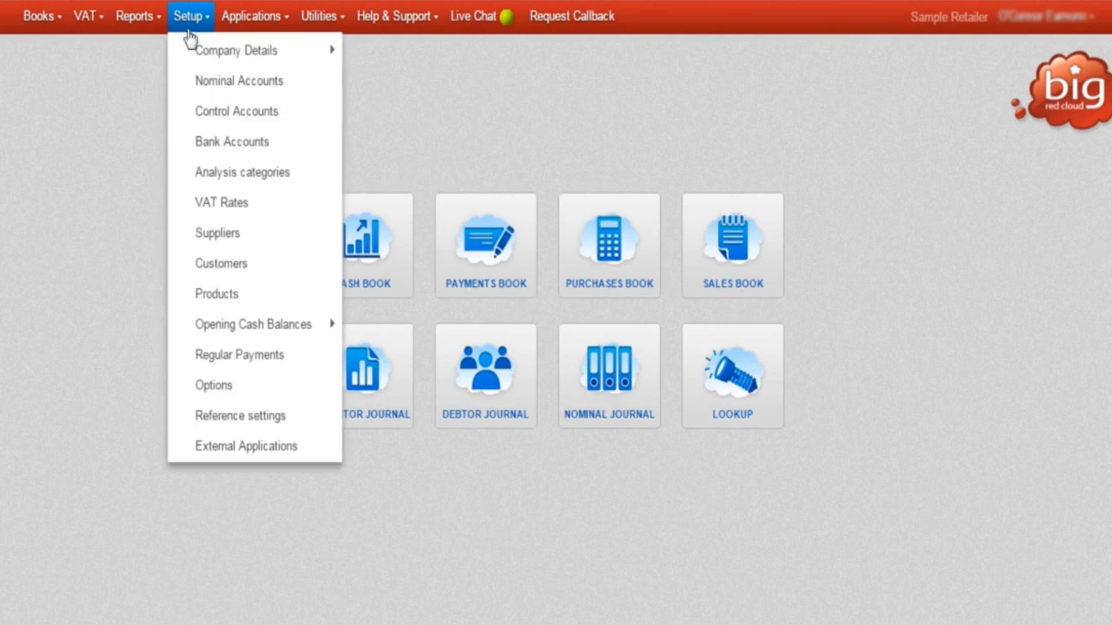
click(234, 448)
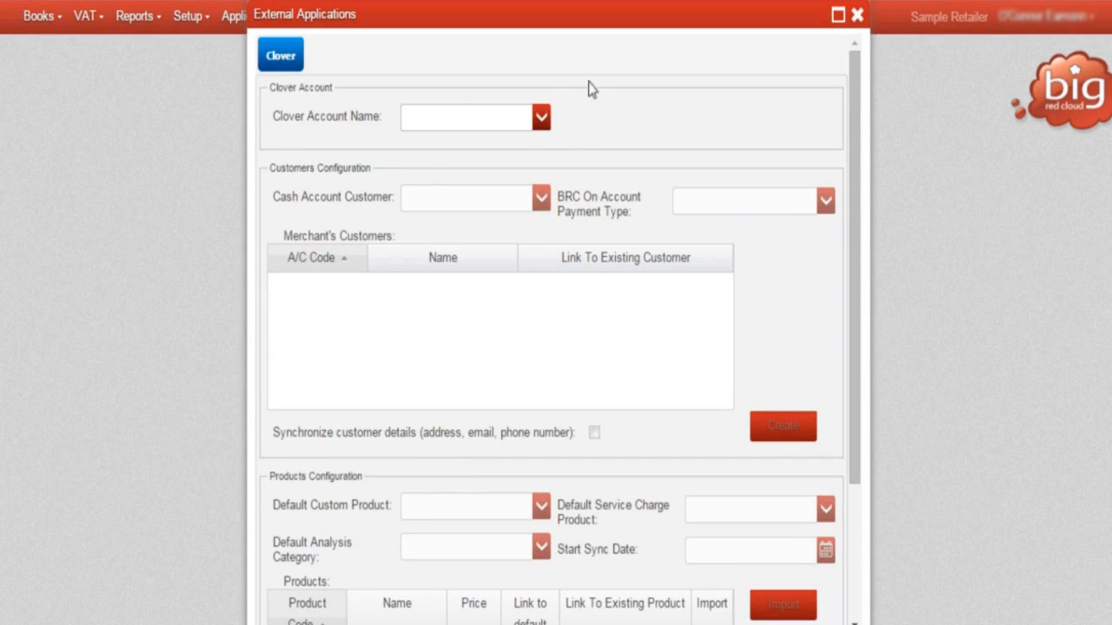
click(541, 120)
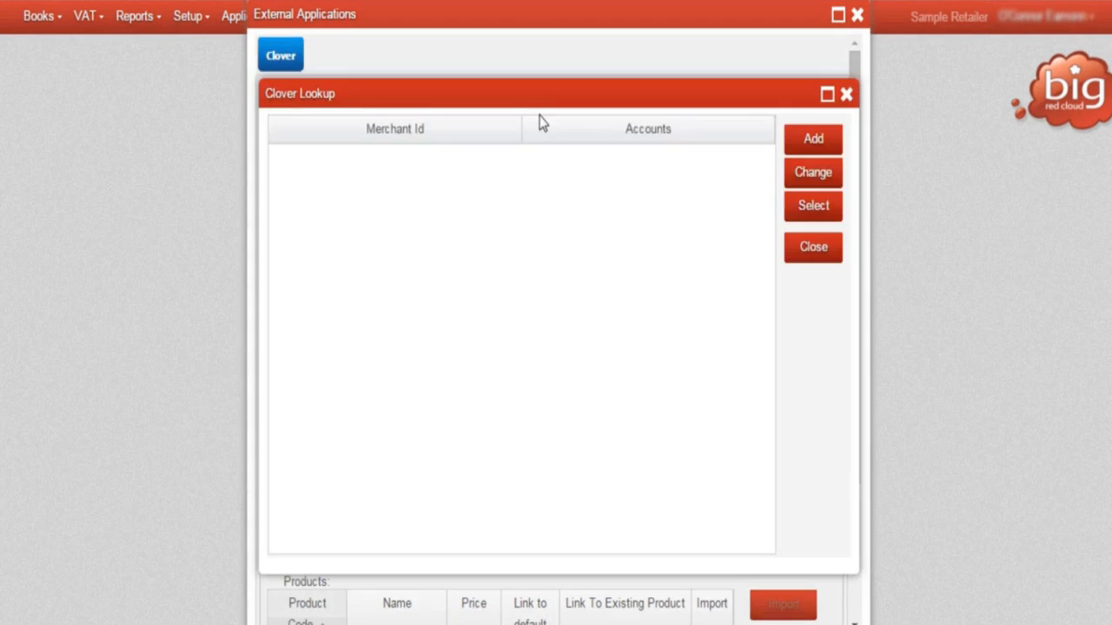
Start a new Clover account named Shop and paste in its merchant ID and API token.
click(808, 141)
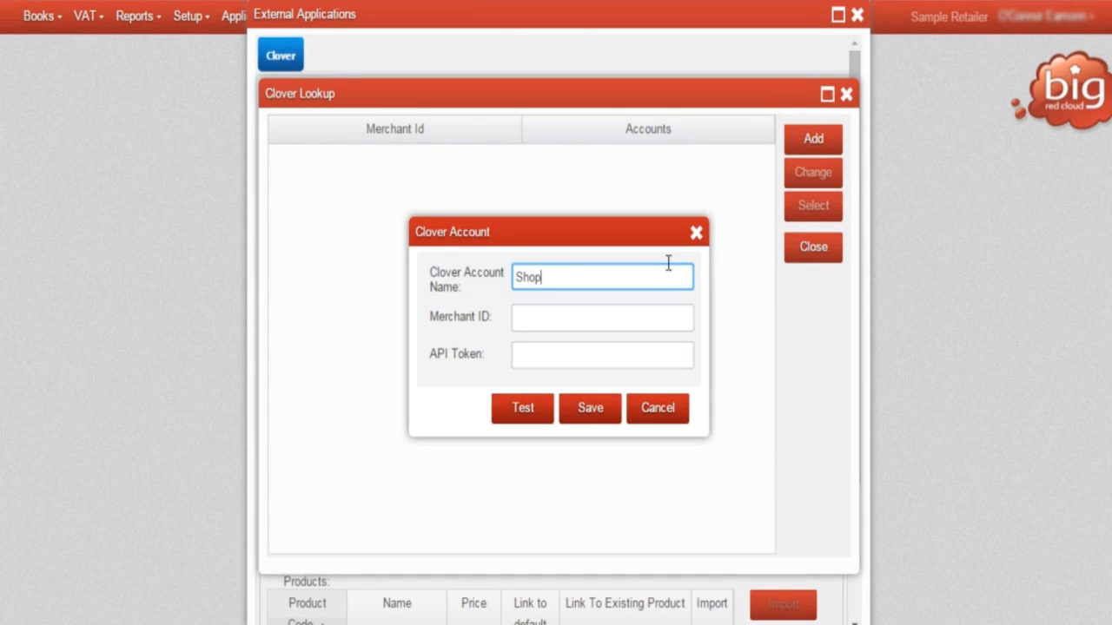
click(581, 318)
key(ctrl+v)
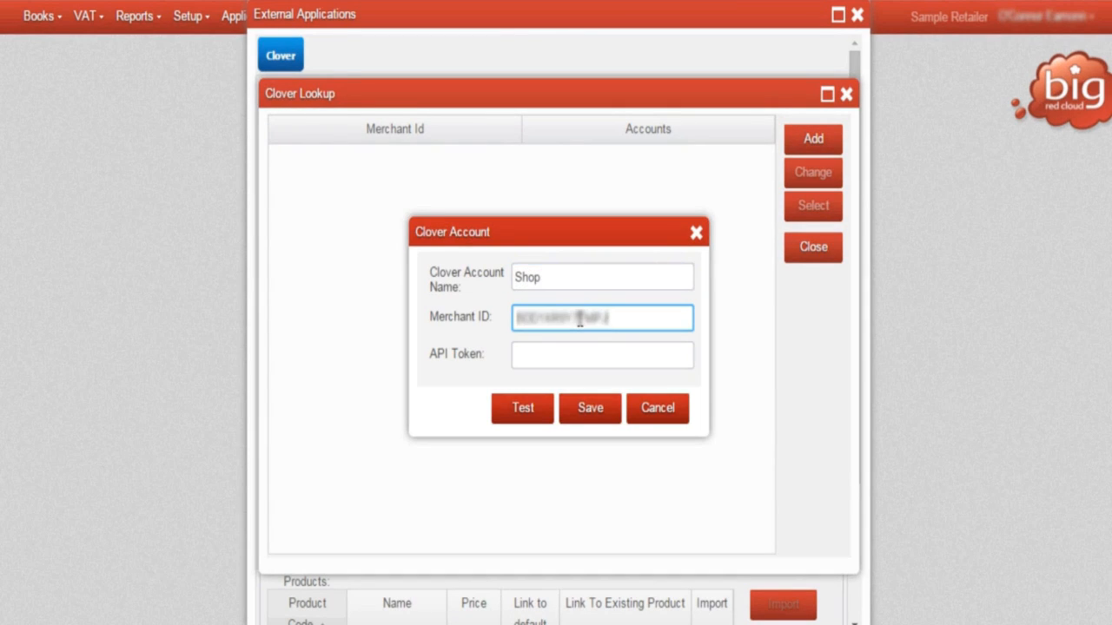
click(599, 352)
key(ctrl+v)
Test the new Clover account's API permissions and dismiss the test results.
click(525, 409)
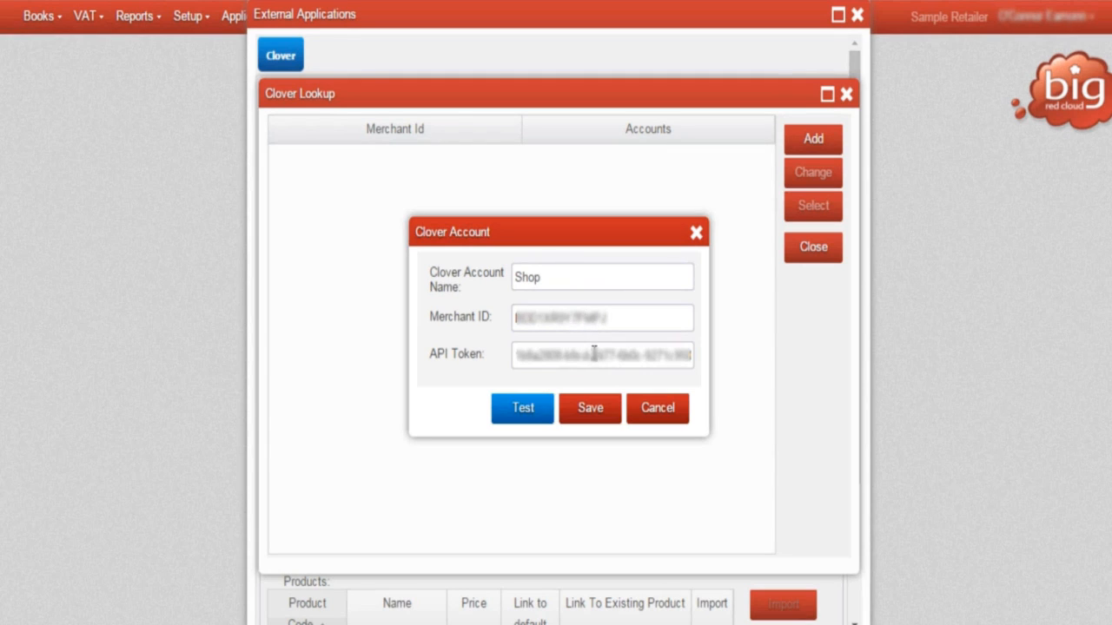
click(524, 409)
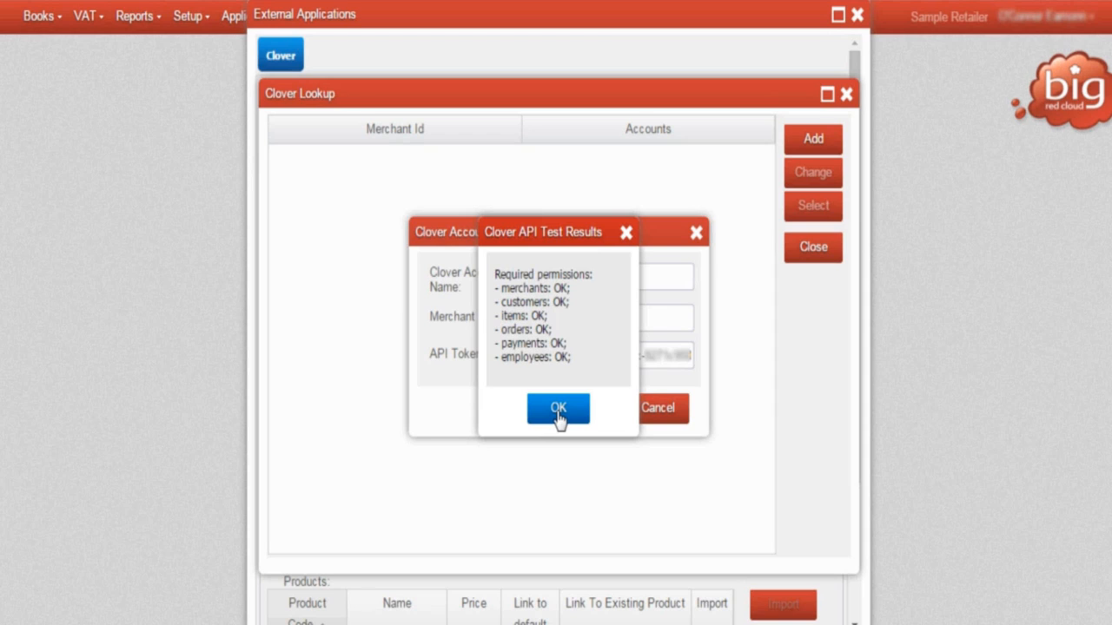
click(560, 416)
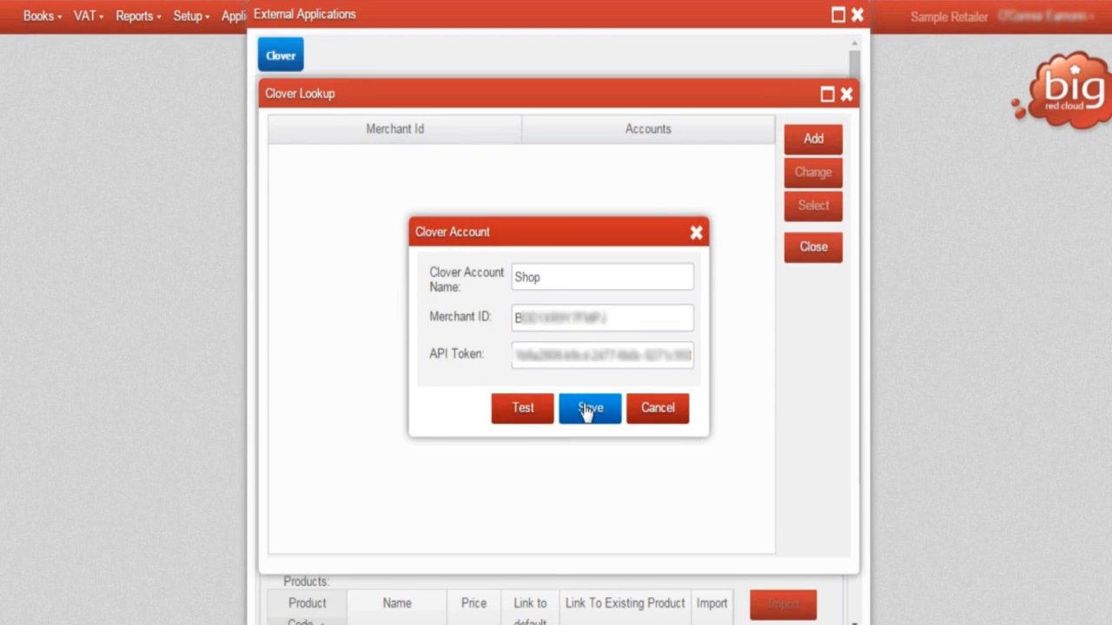
Save the Shop account and select it as the Clover account for the external application.
click(587, 411)
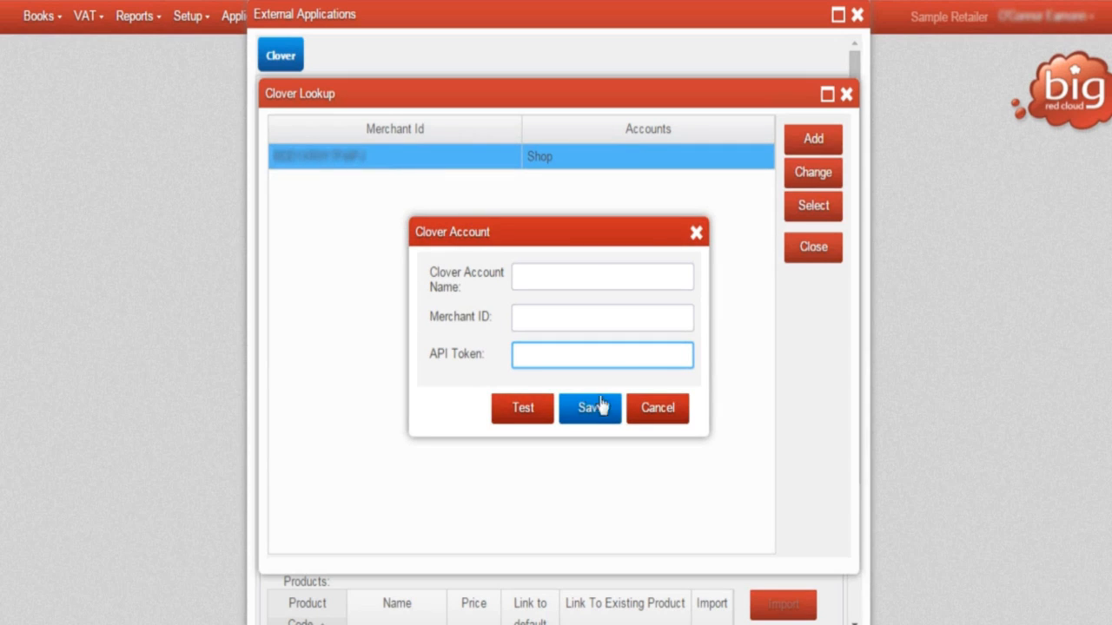
click(643, 410)
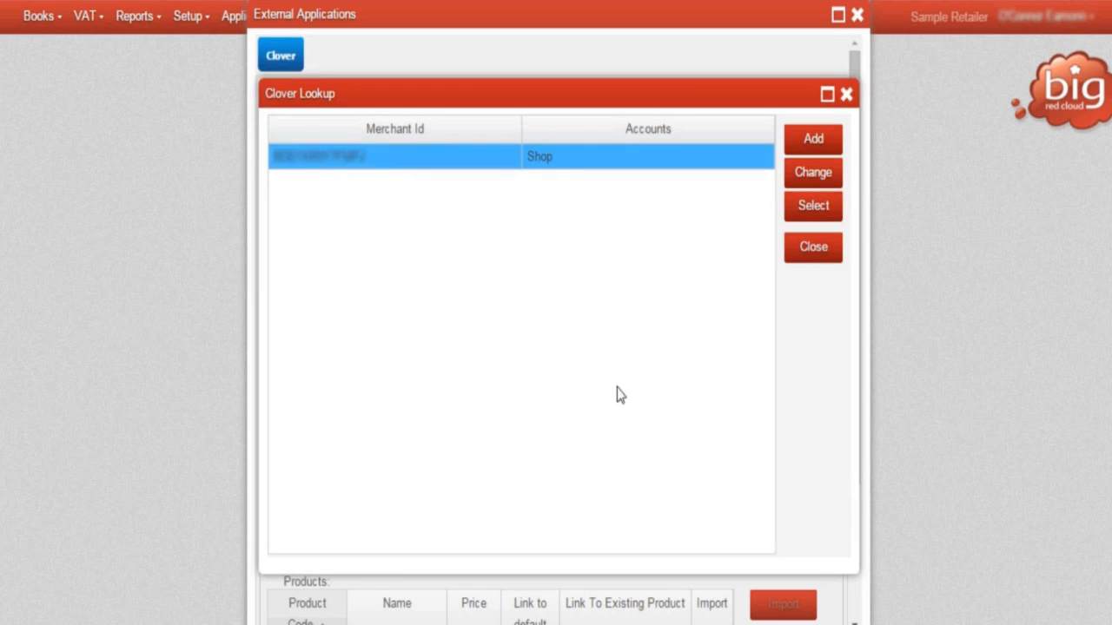
click(814, 206)
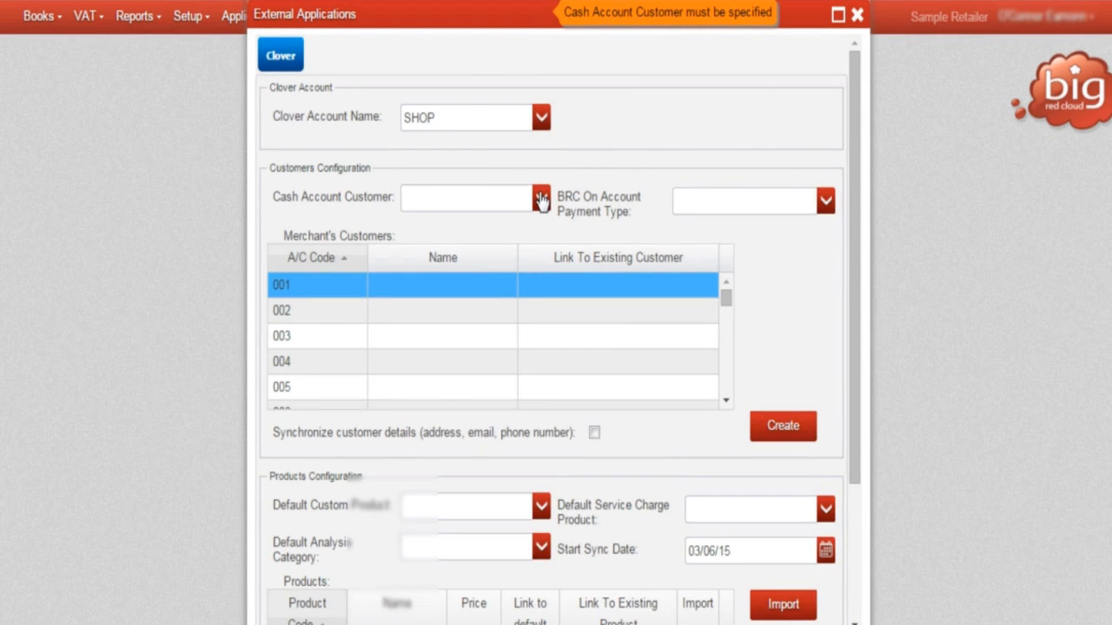
Create a customer with A/C code CLOVER and name "Clover Cash Sales", and select it as the Cash Account Customer.
click(541, 200)
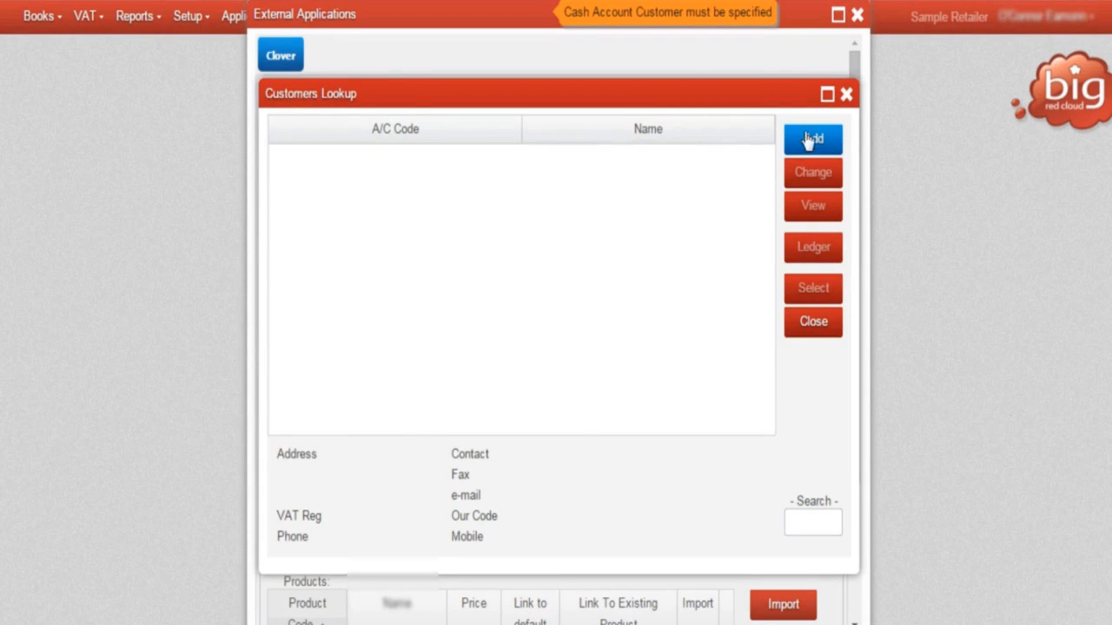
click(813, 139)
click(461, 174)
text(CLOVER)
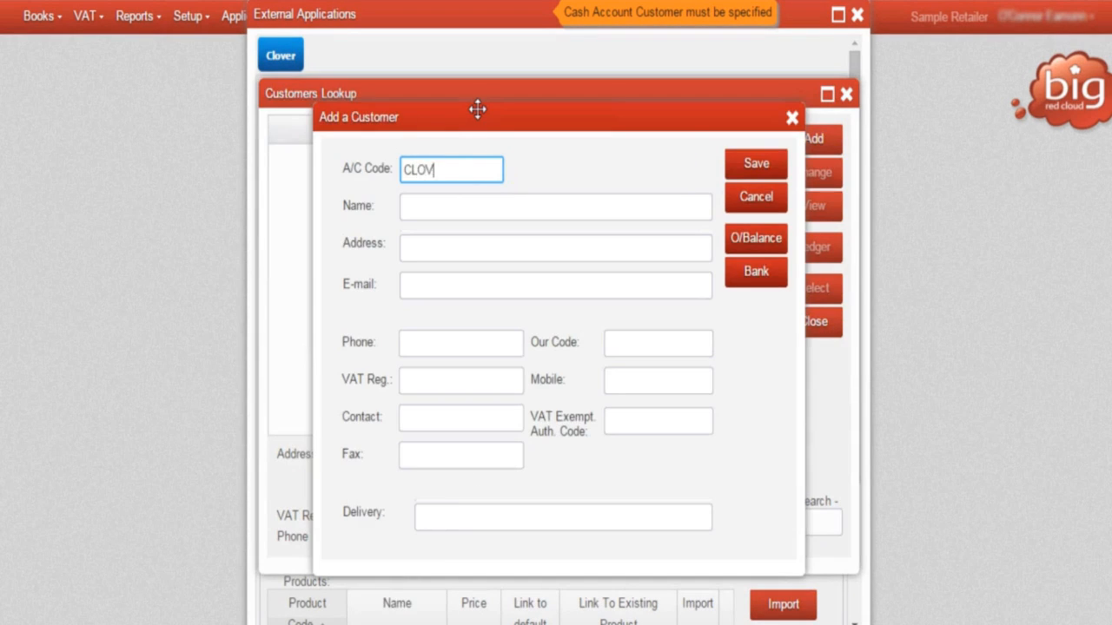
key(Tab)
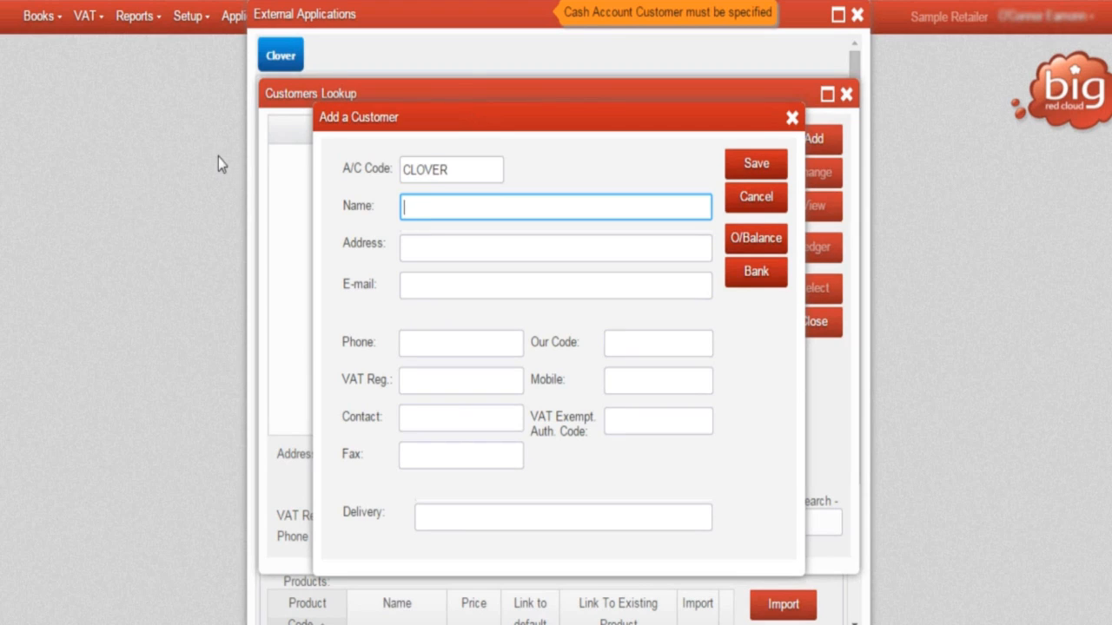
text(Clover Cash Sales)
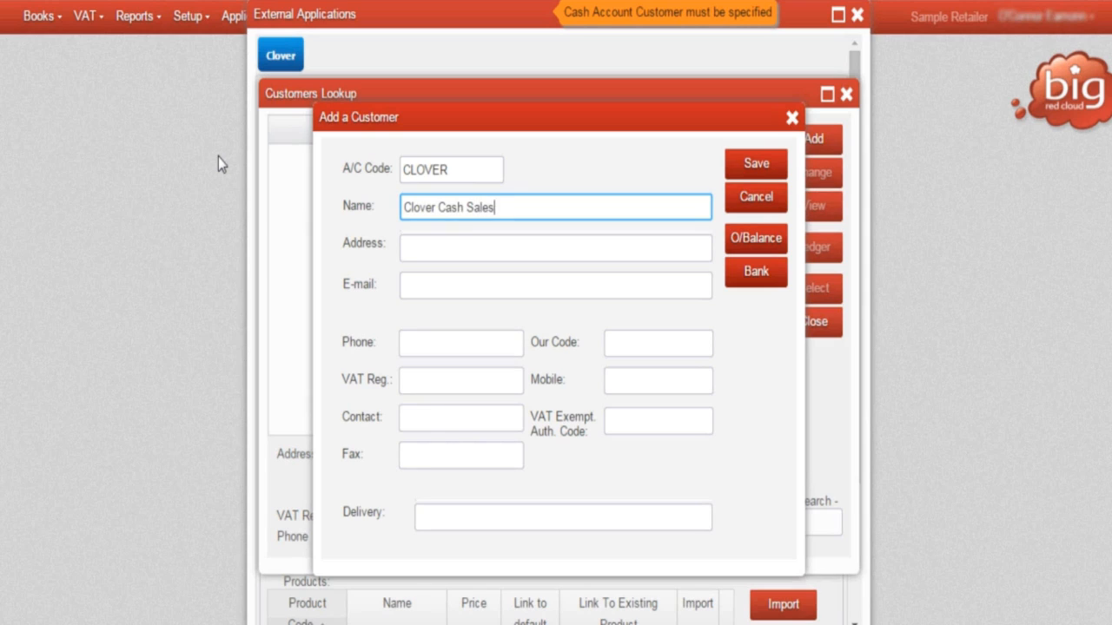
key(Tab)
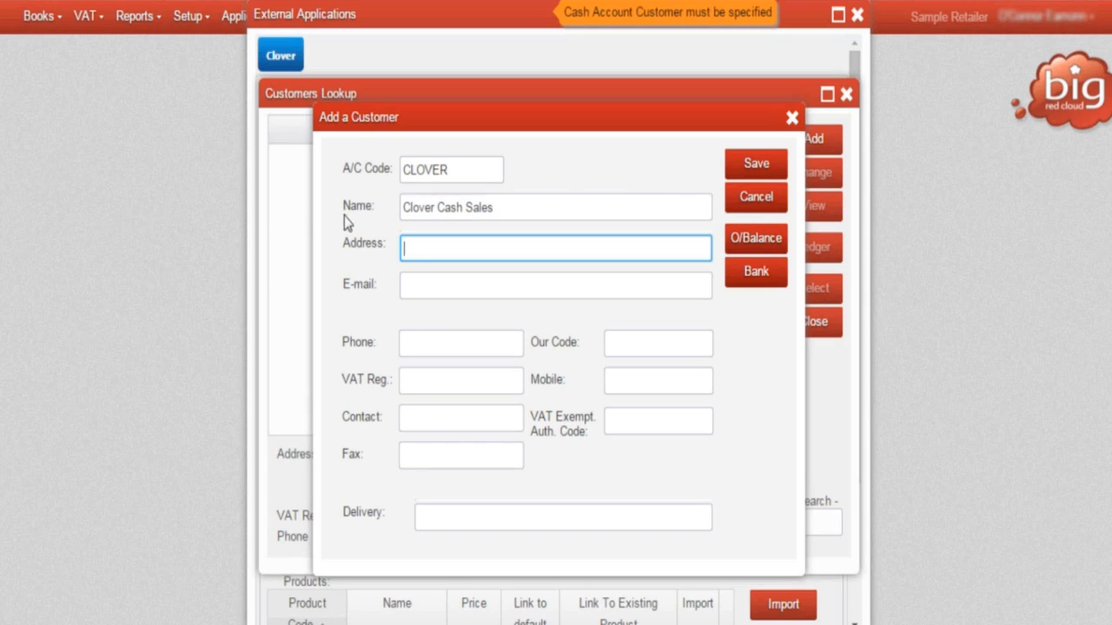
click(756, 167)
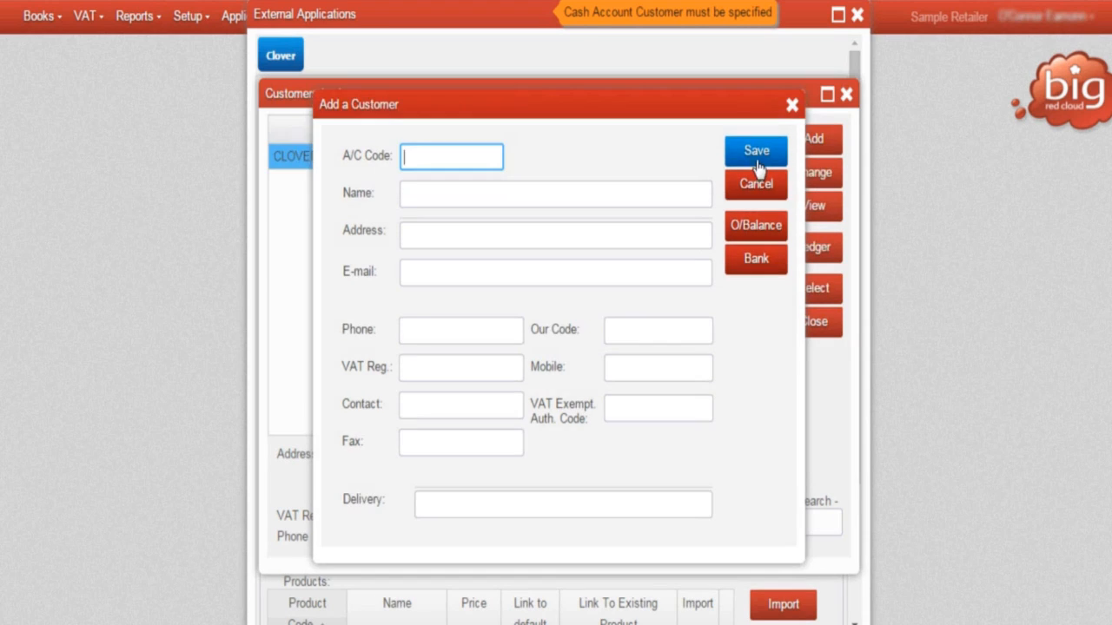
click(763, 192)
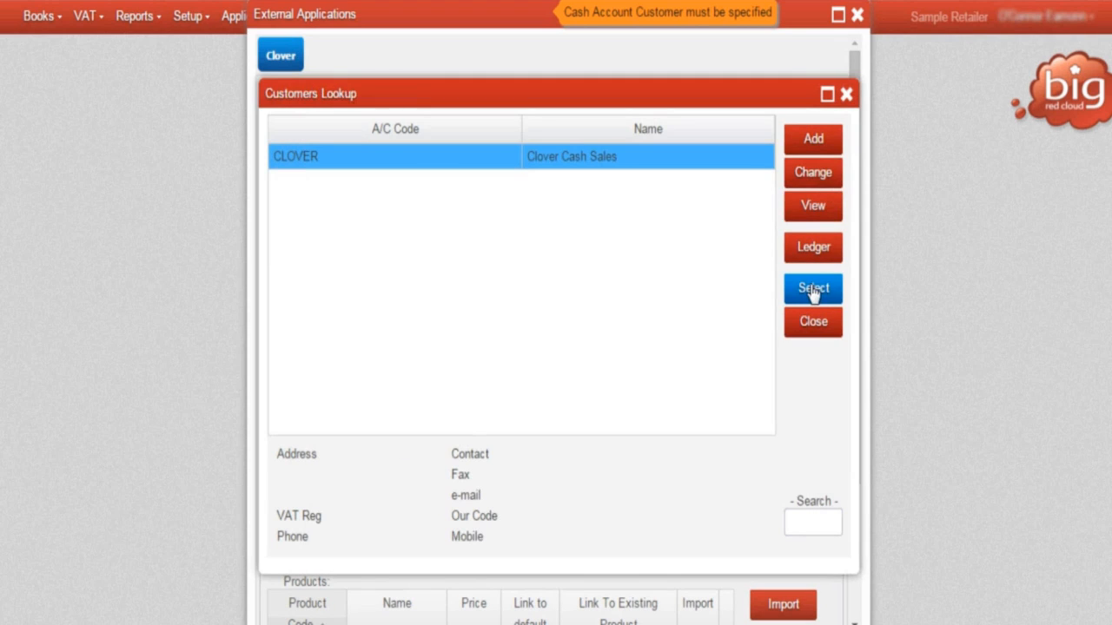
click(813, 290)
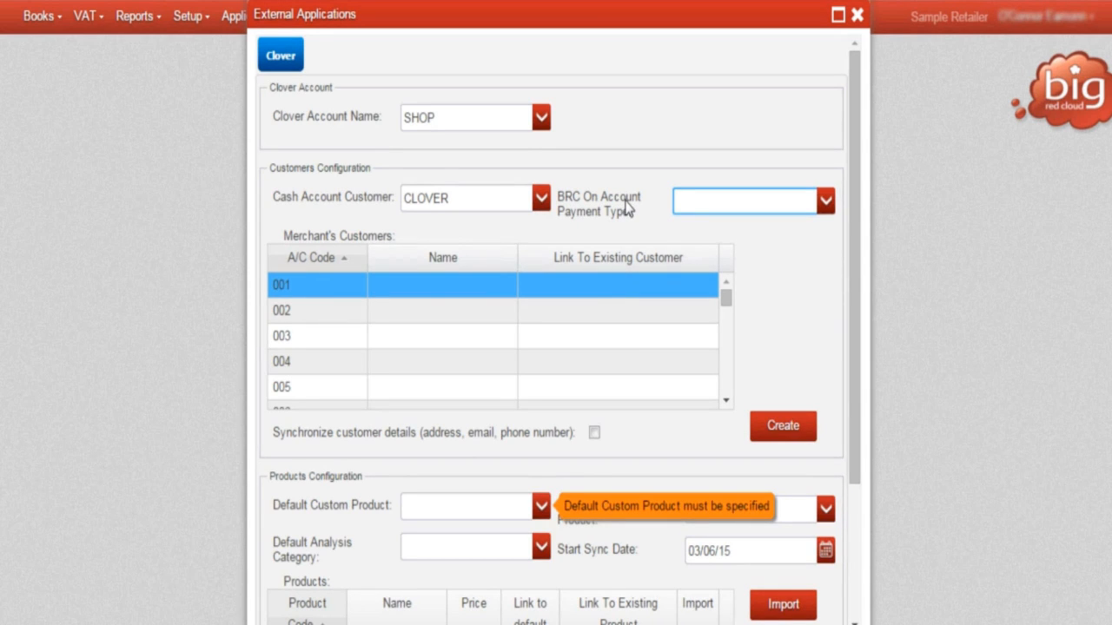
Choose the account payment type as the BRC On Account Payment Type.
click(825, 203)
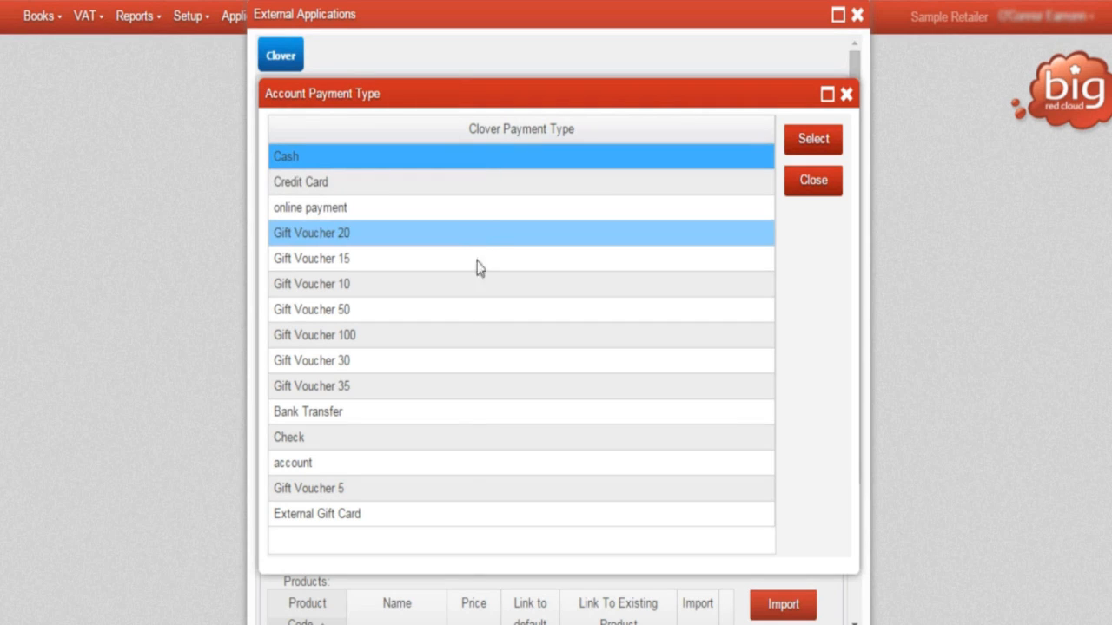
click(429, 462)
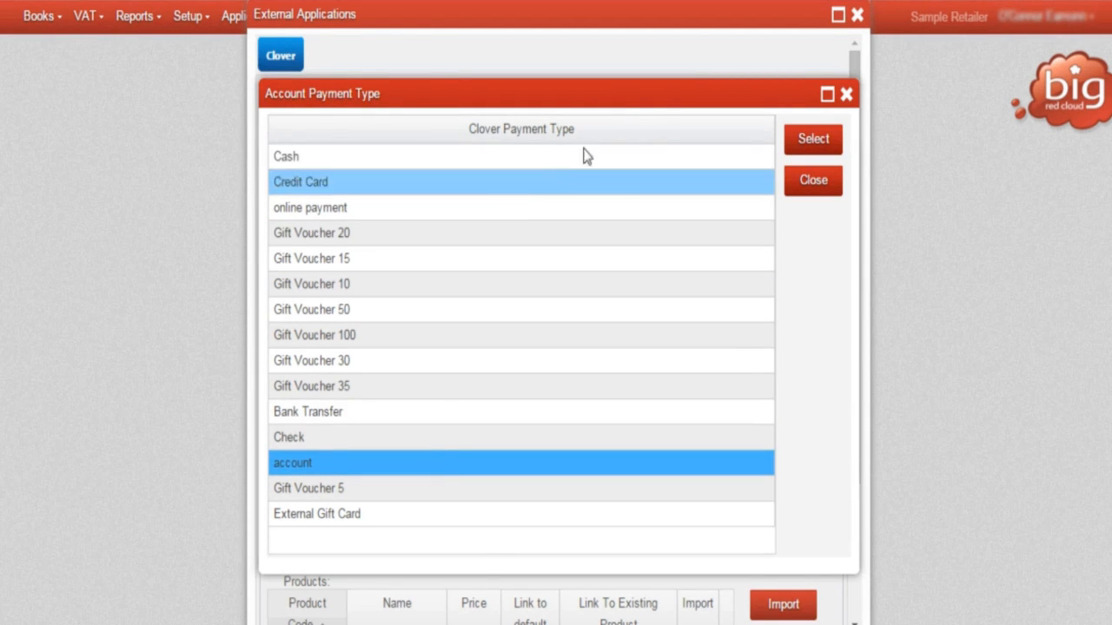
click(807, 148)
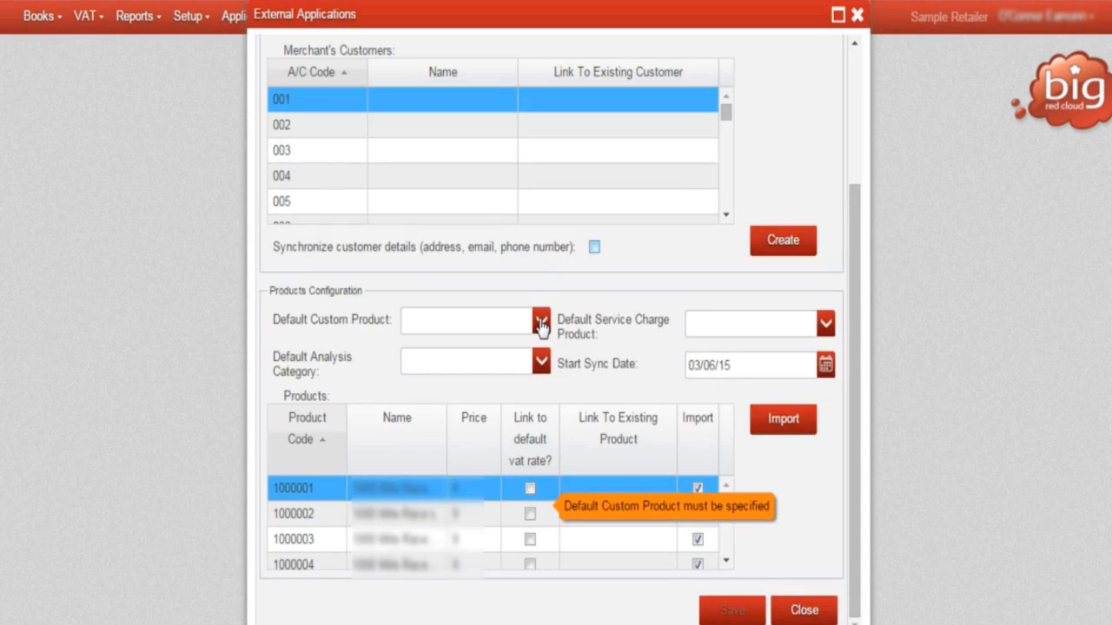
For the Default Custom Product, add a product with code CLOVER1 and details "Clover Default Product".
click(540, 321)
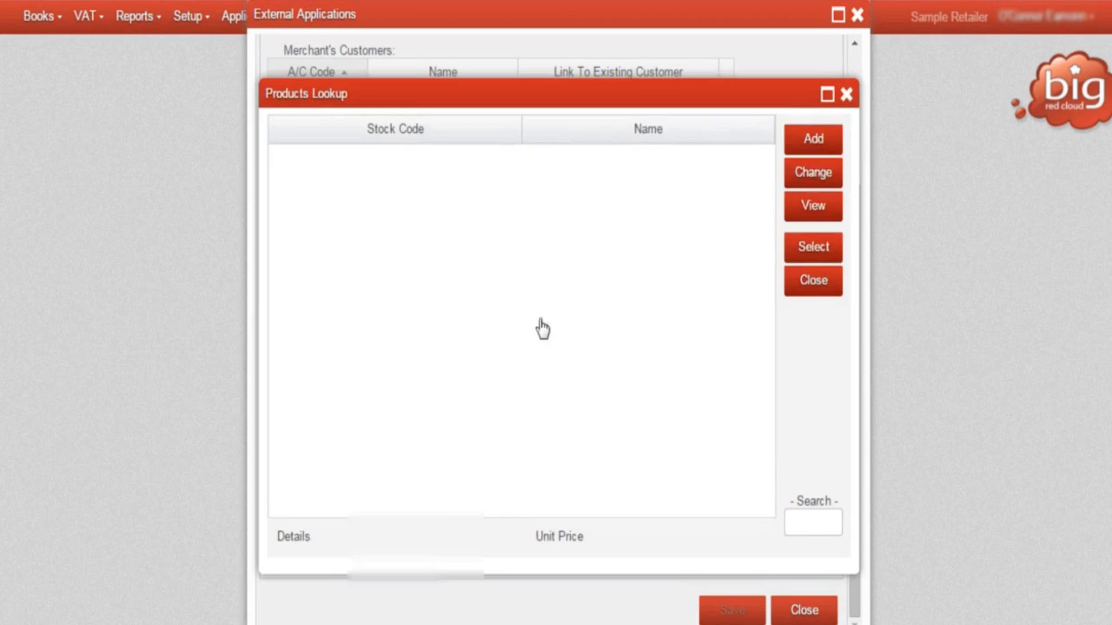
click(813, 139)
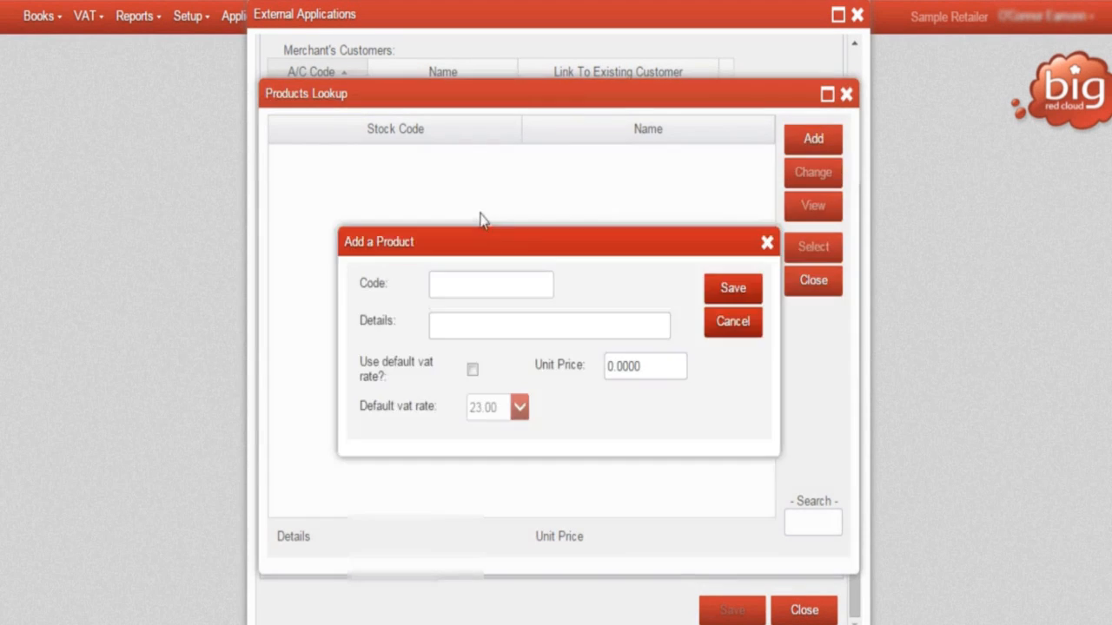
text(C)
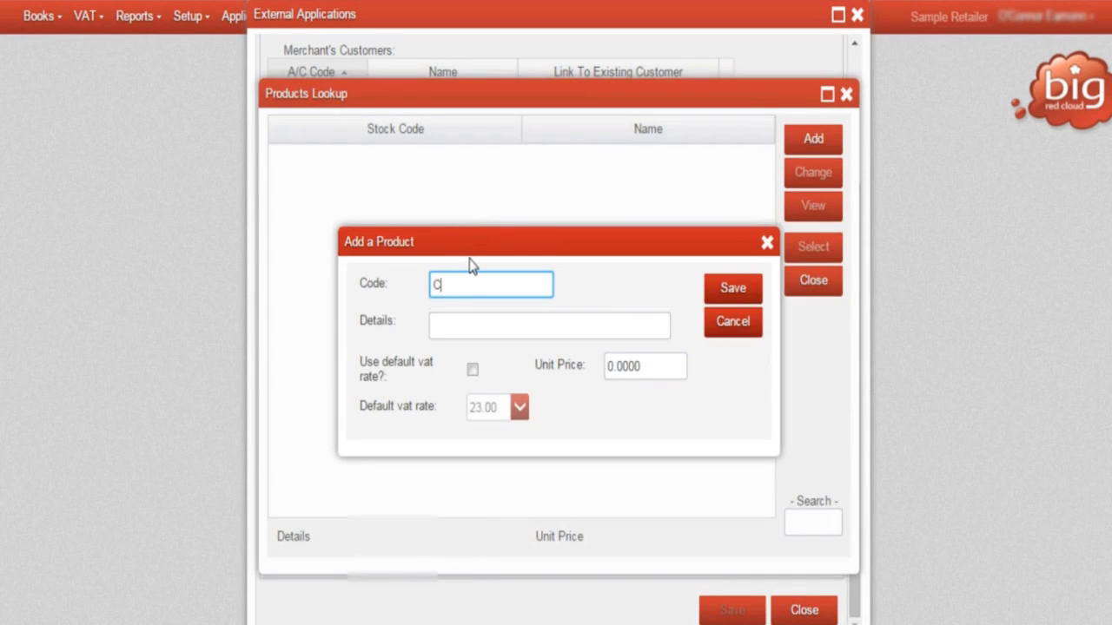
text(LOVER1)
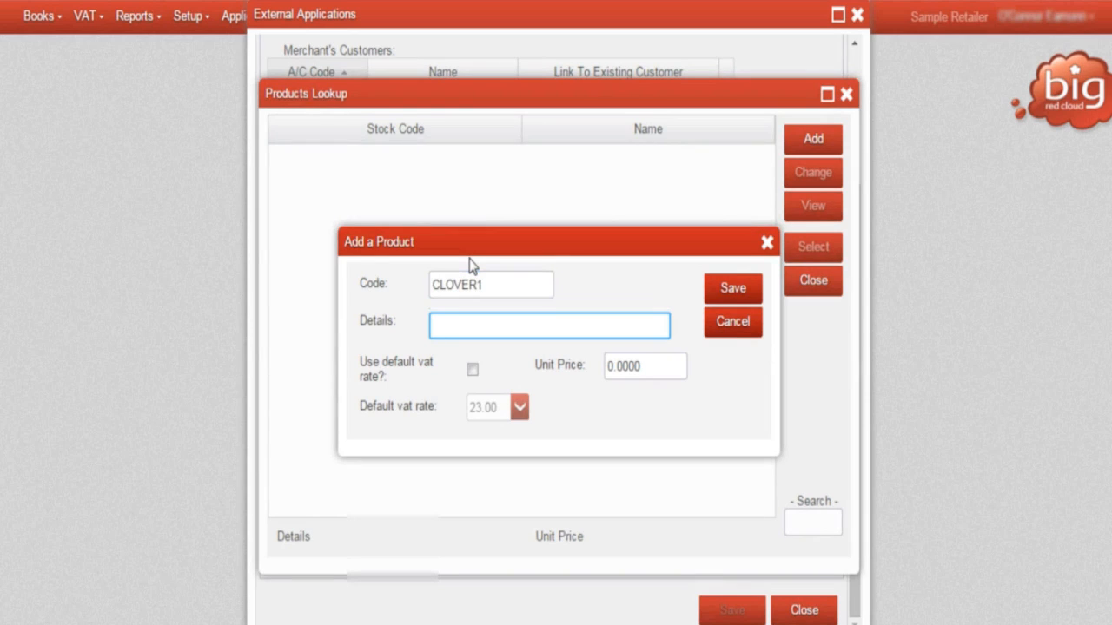
text(Clover Default )
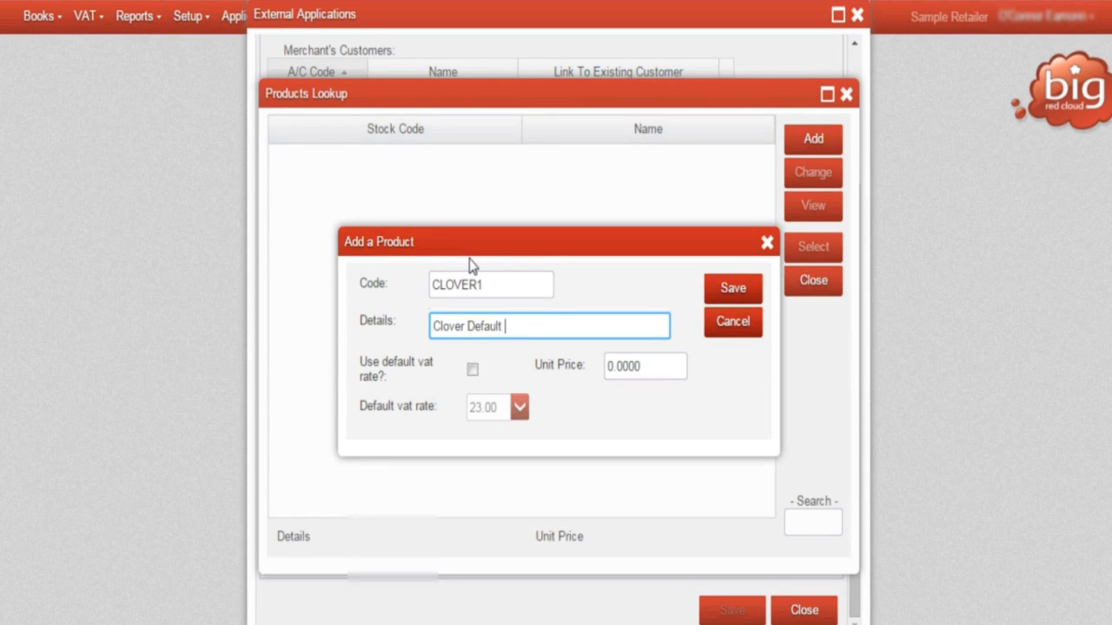
text(Product)
key(Tab)
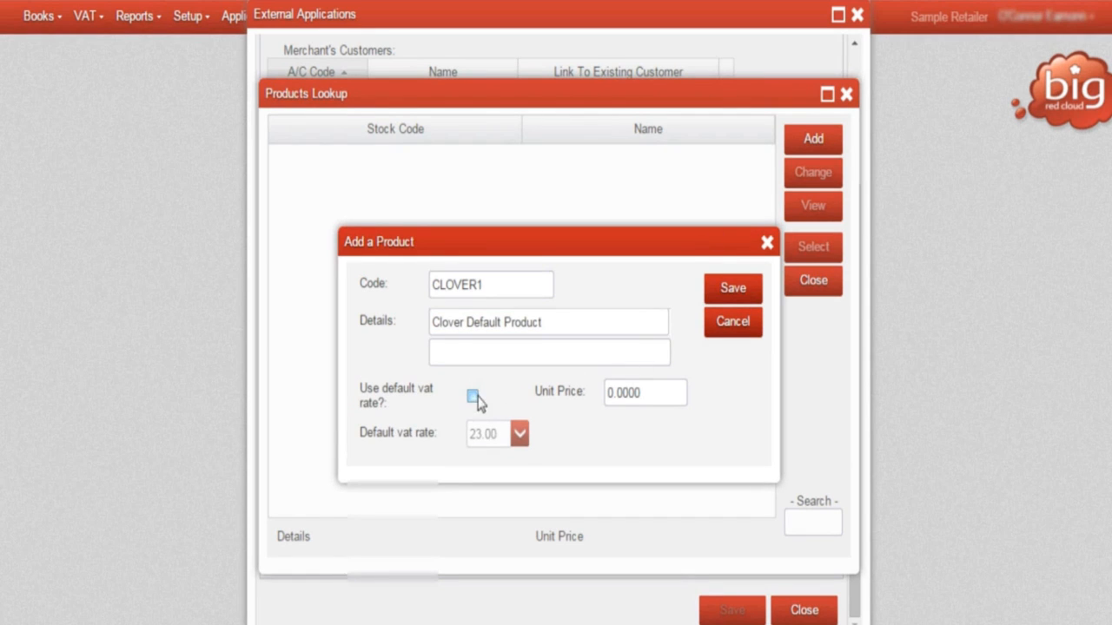
click(735, 296)
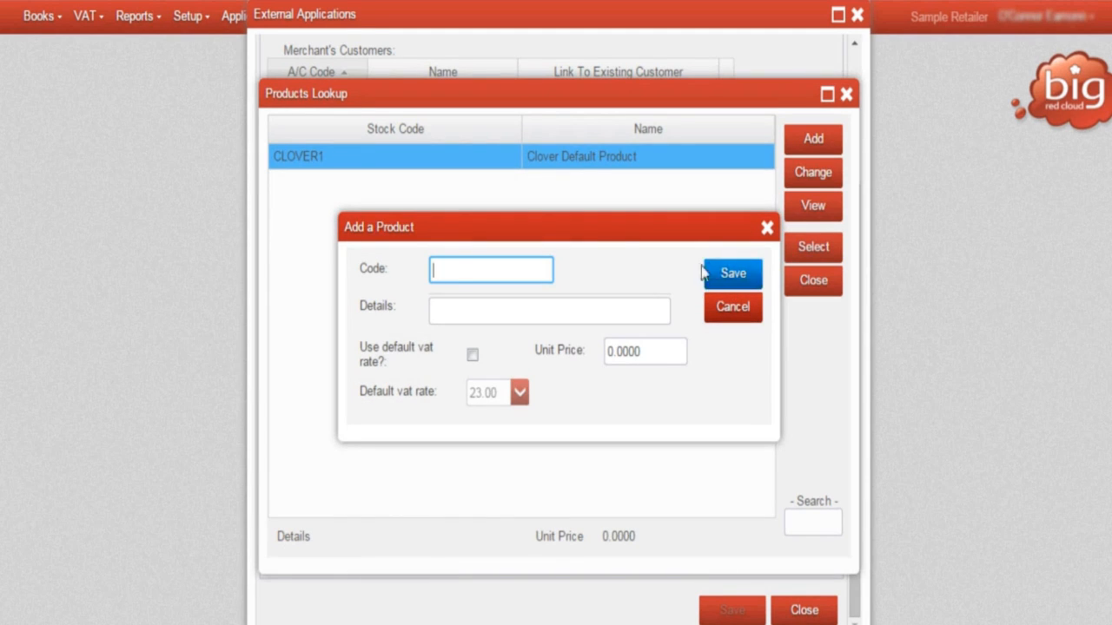
Add a second product with code CLOVER2 and details "Clover Service Product", and close the product entry form.
text(CLOVER2)
key(Tab)
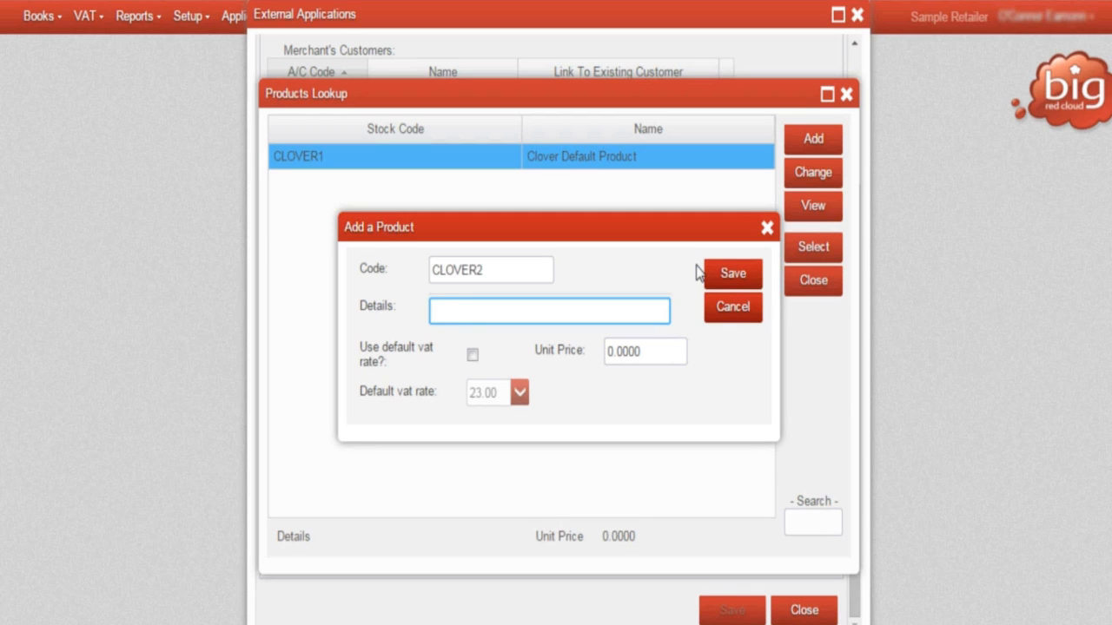
text(Clover Service Product)
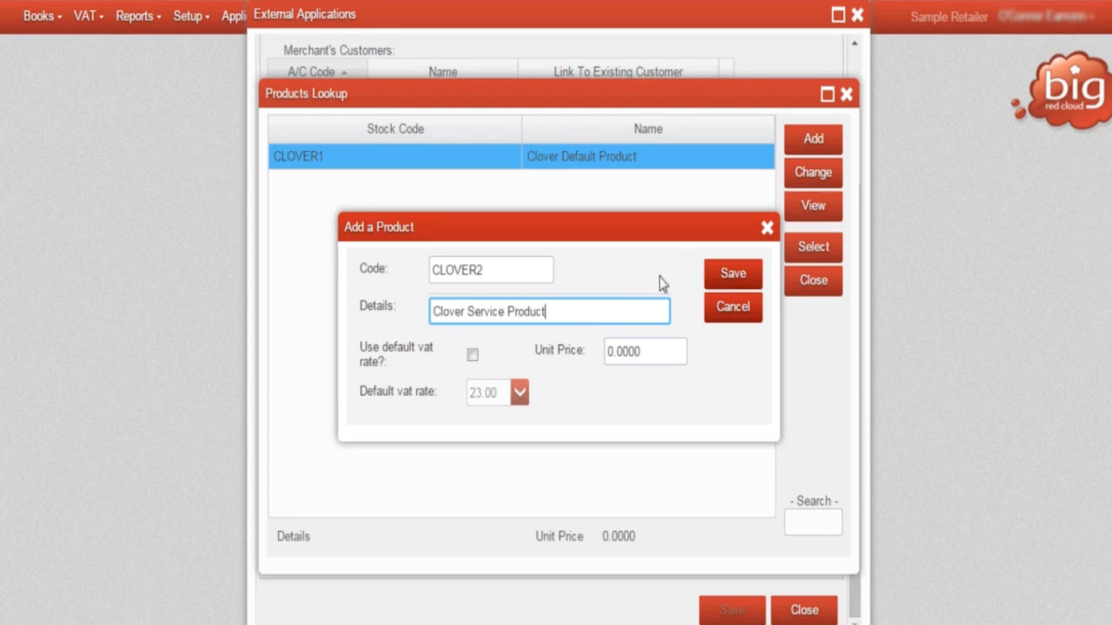
key(Tab)
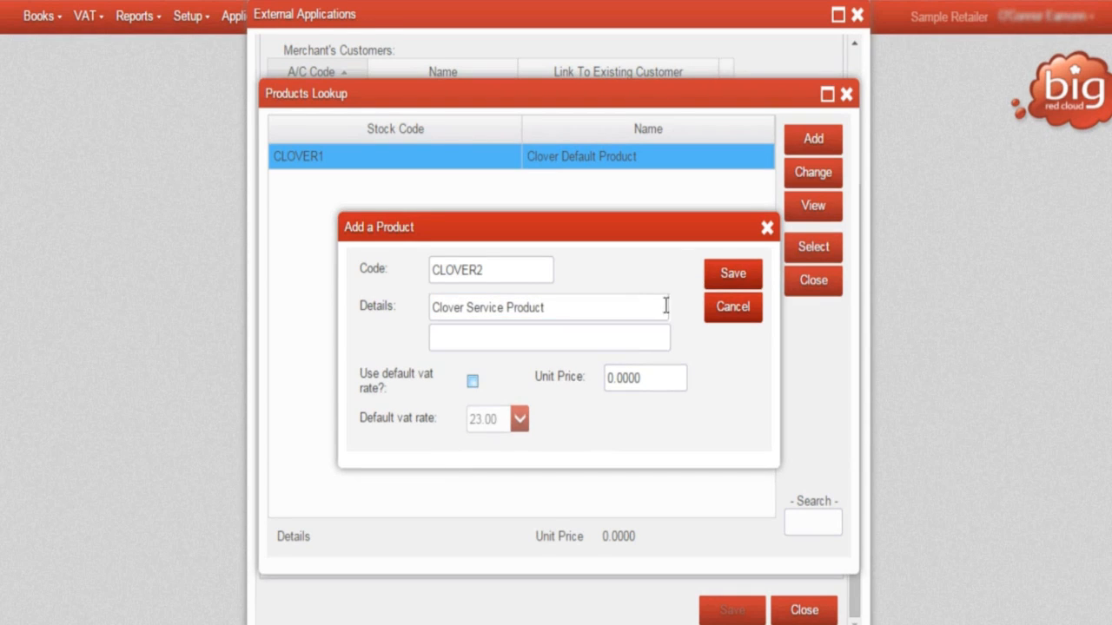
click(731, 275)
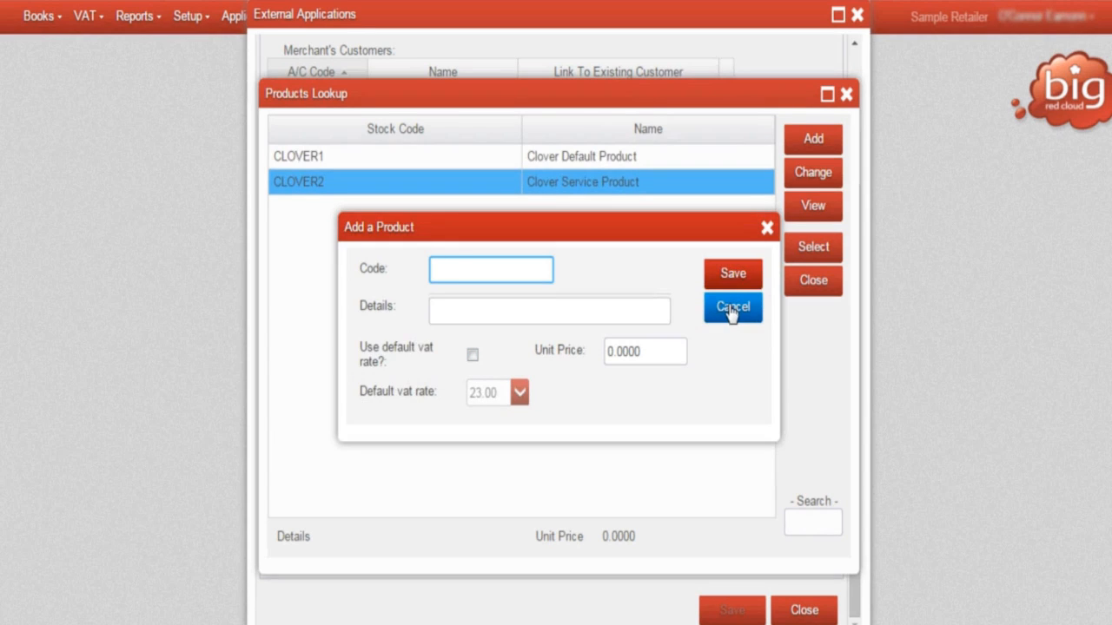
click(730, 313)
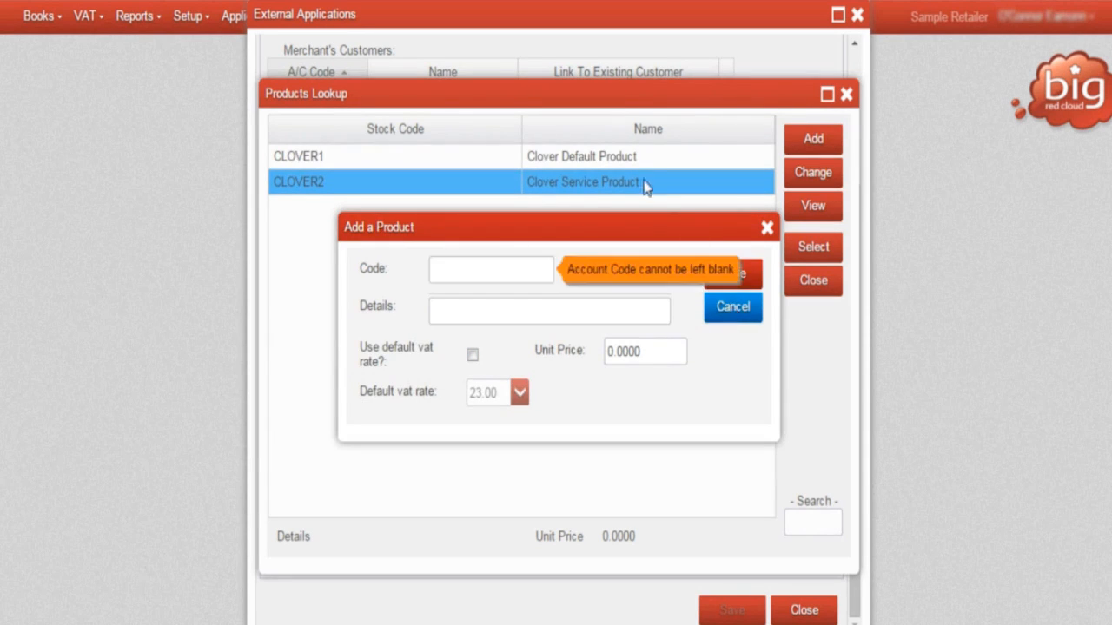
Assign CLOVER1 as the Default Custom Product and CLOVER2 as the Default Service Charge Product.
click(626, 155)
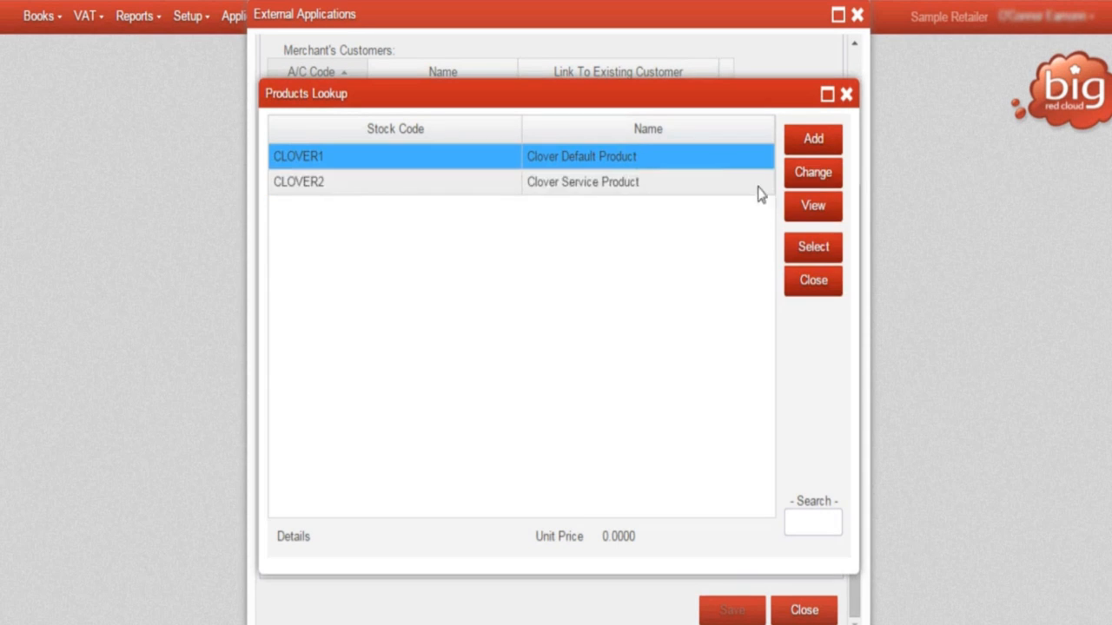
click(823, 250)
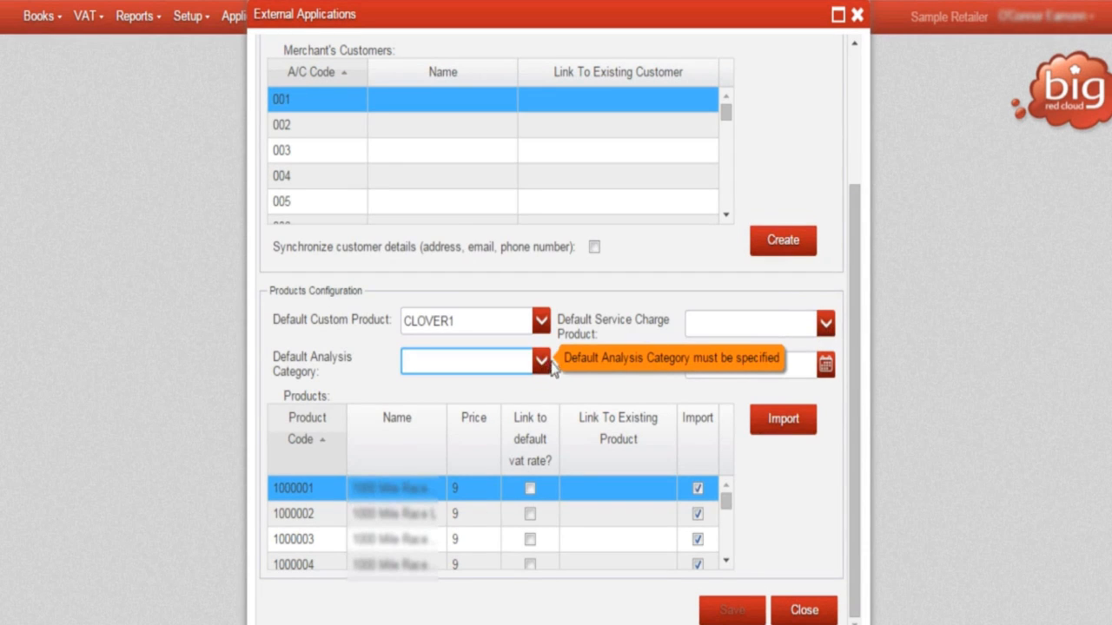
click(824, 324)
click(622, 191)
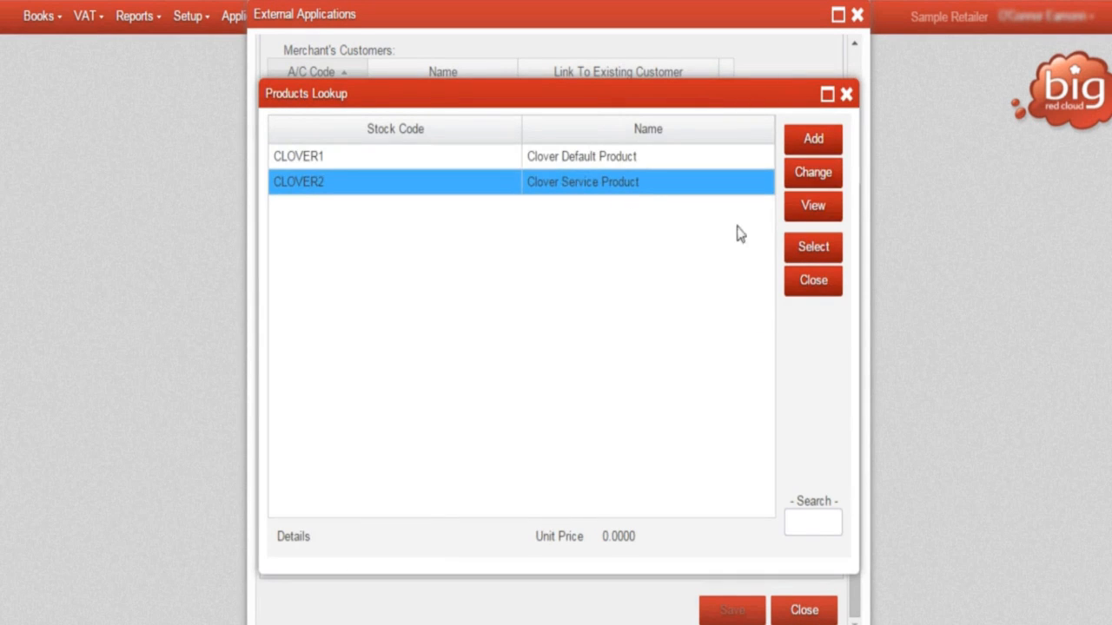
click(823, 253)
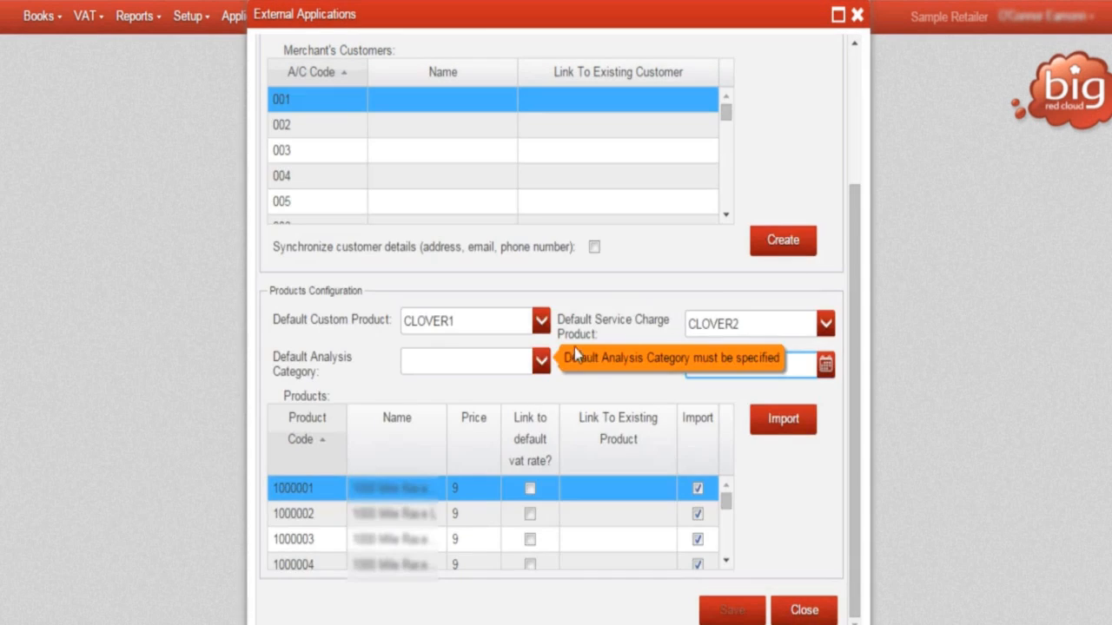
Set the Default Analysis Category to Shop Sales and the Start Sync Date to 01/01/2015.
click(542, 363)
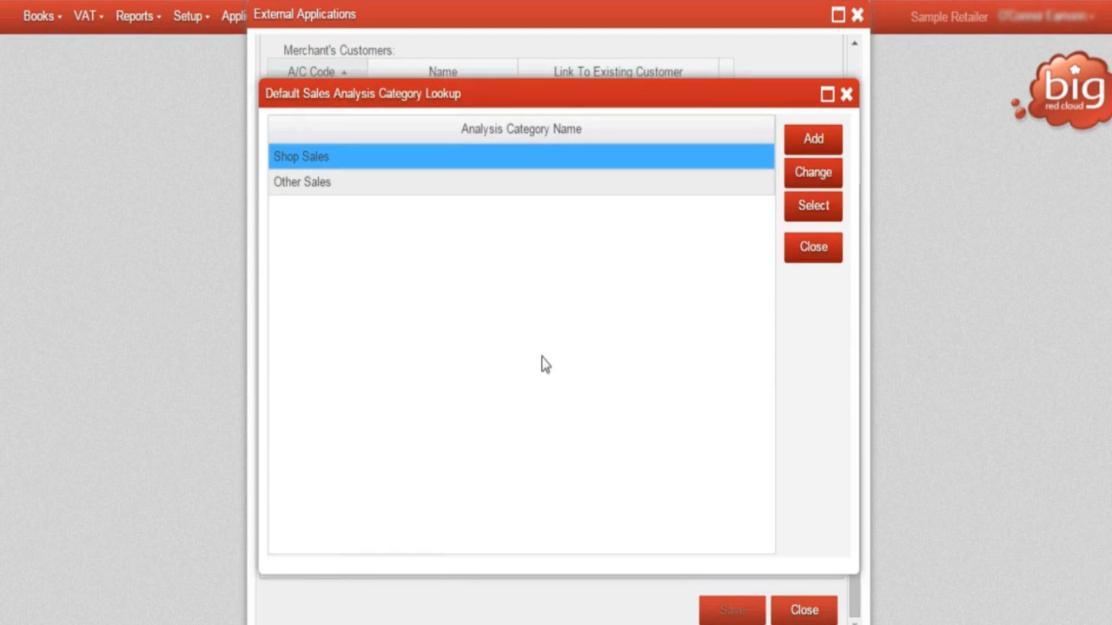
click(821, 212)
text(01/0)
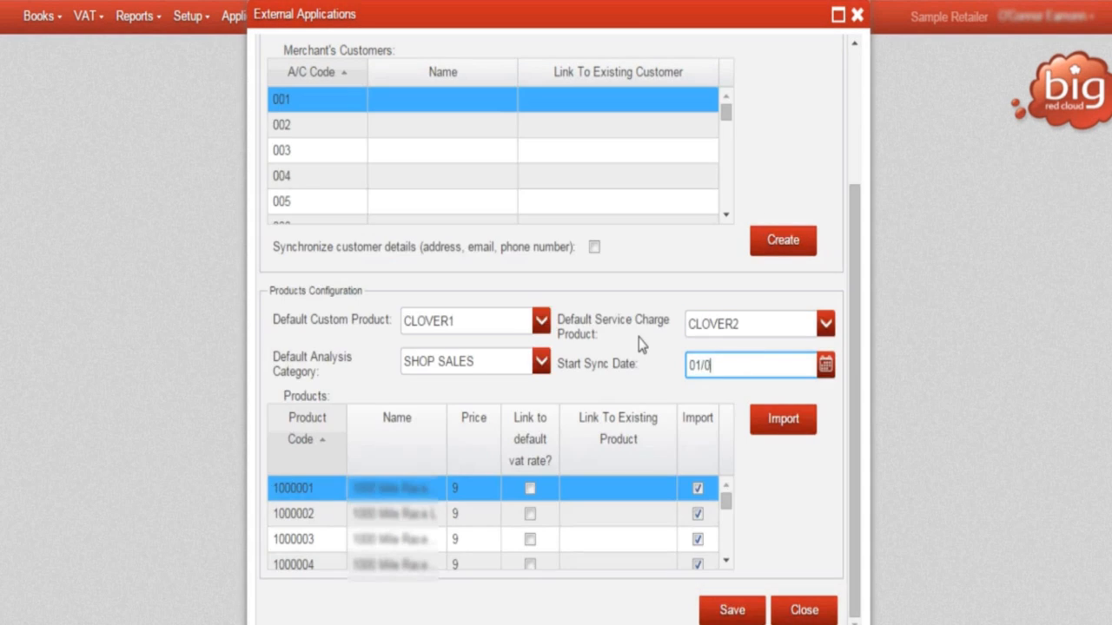
text(1/2015)
key(Tab)
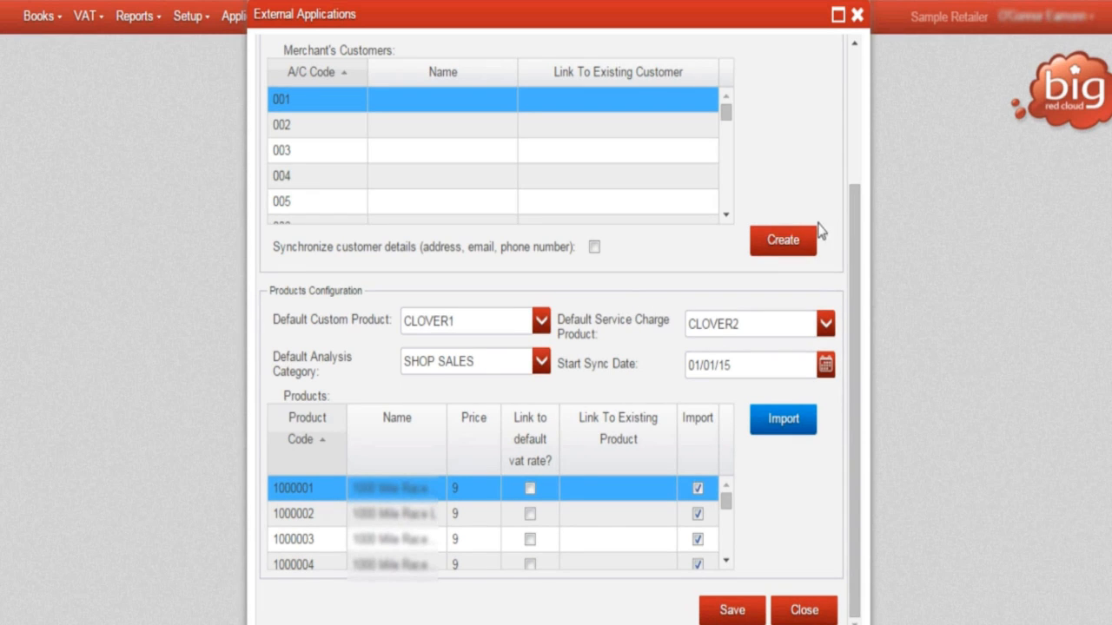
Enable synchronization of customer details, create the merchant's customers, and dismiss the resulting message.
drag(861, 230, 867, 96)
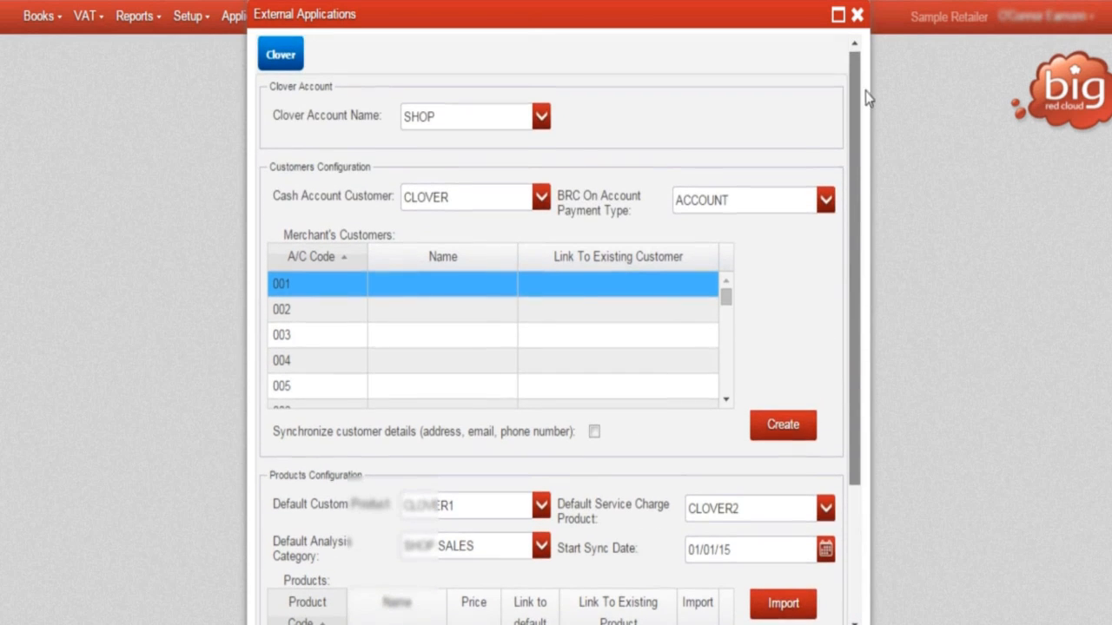
click(594, 432)
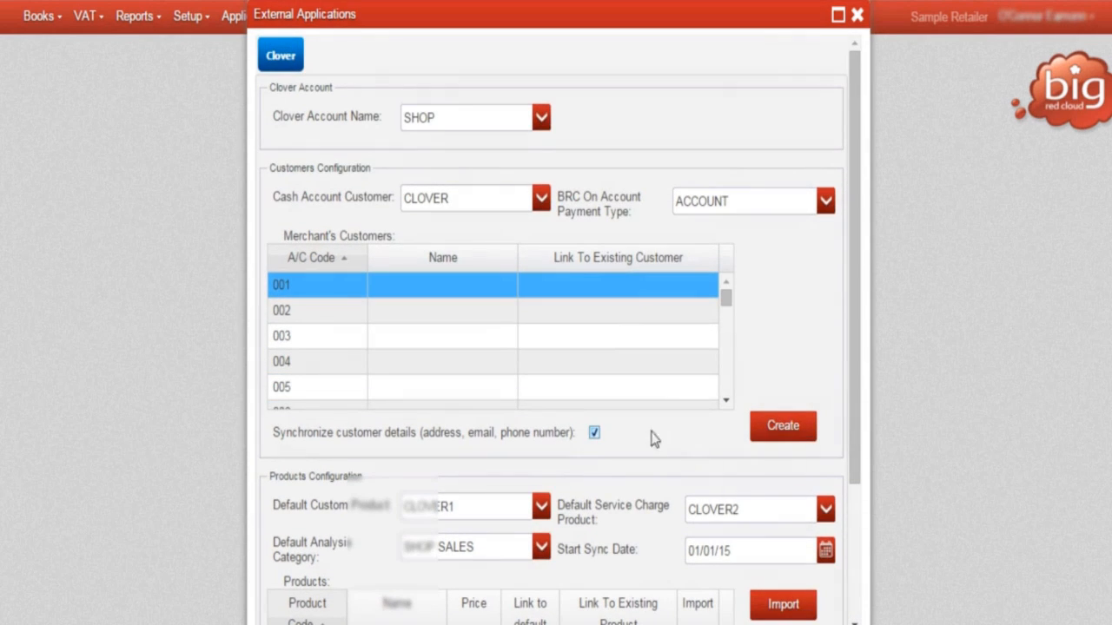
click(783, 432)
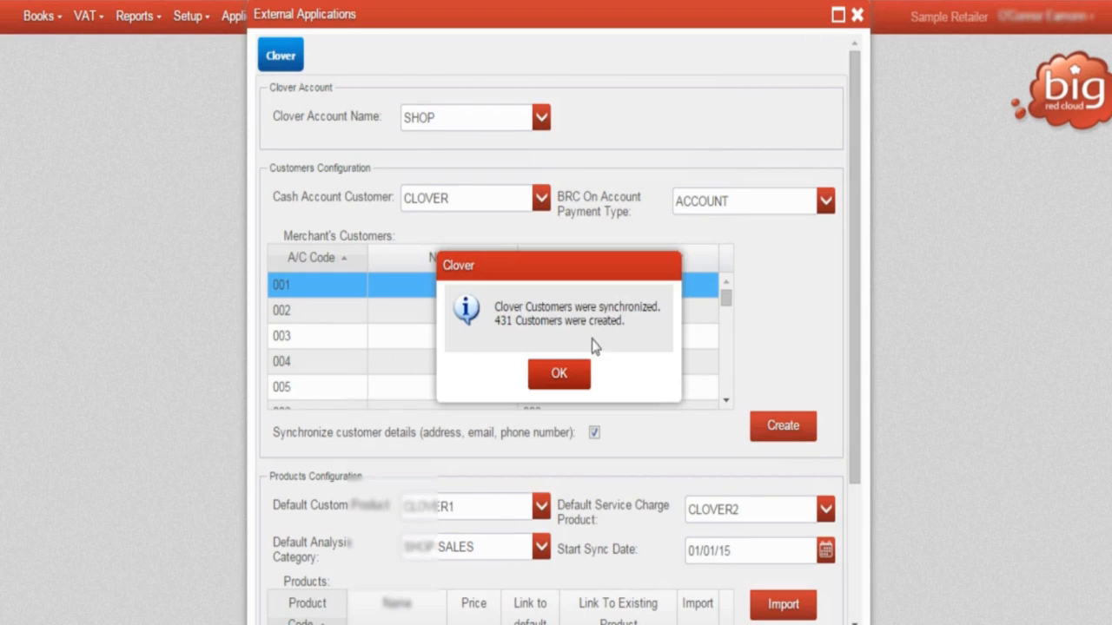
click(559, 374)
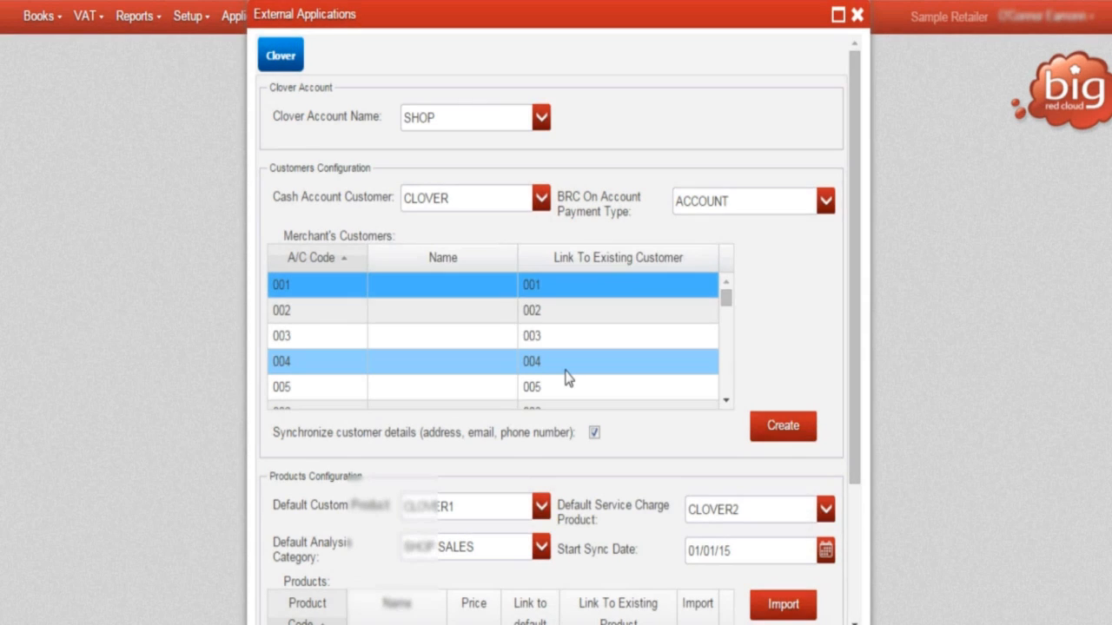
Import the Clover products, dismiss the resulting message, and save the external application configuration.
scroll(819, 536, down, 3)
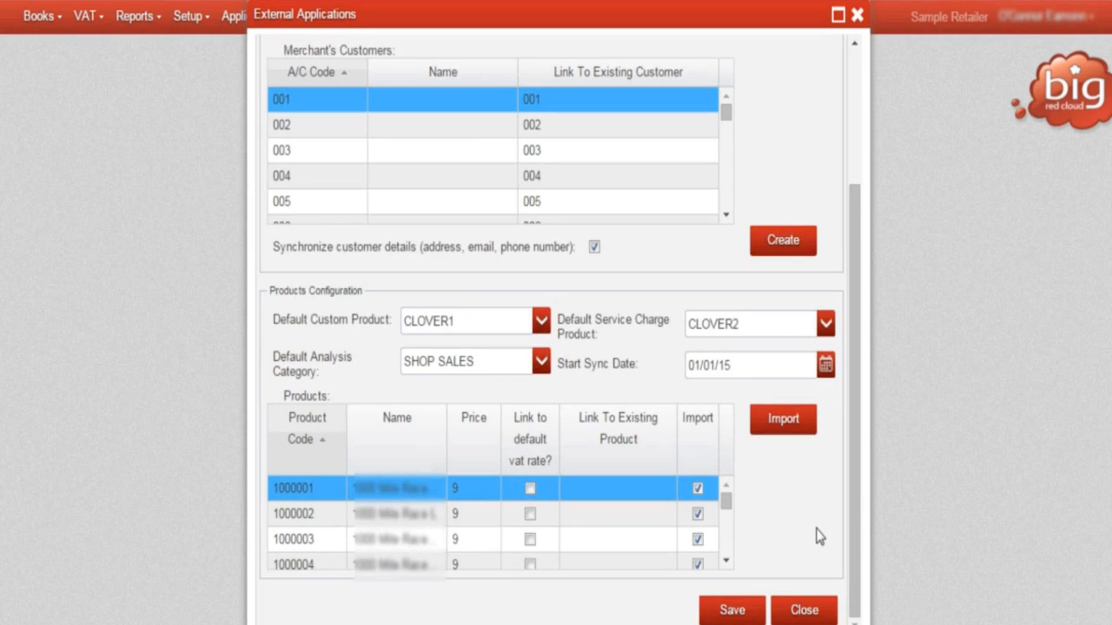
click(786, 423)
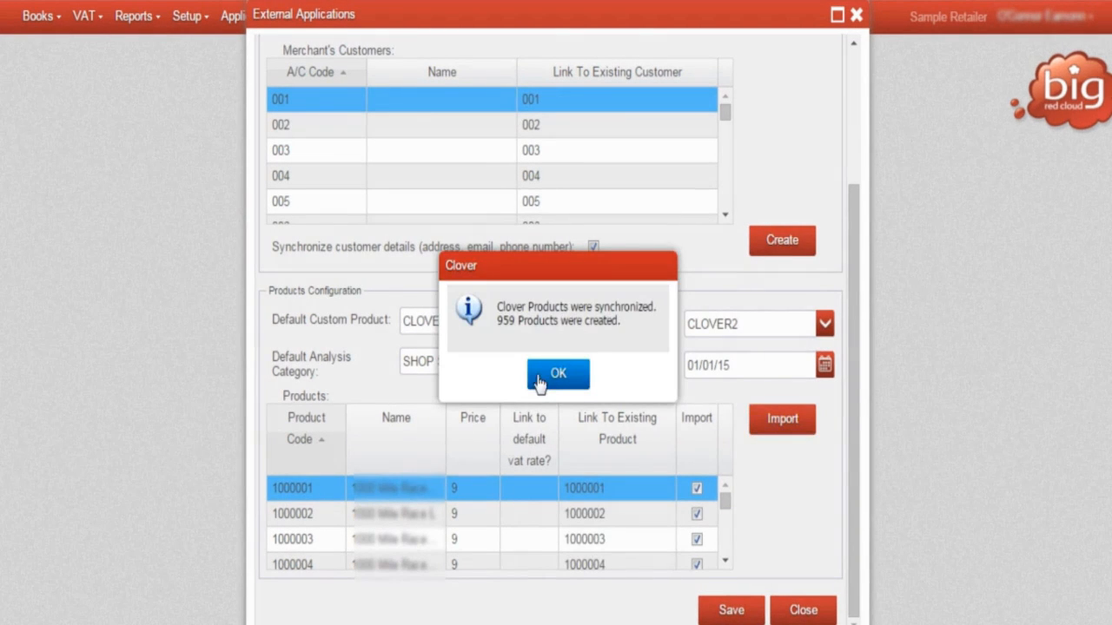
click(556, 377)
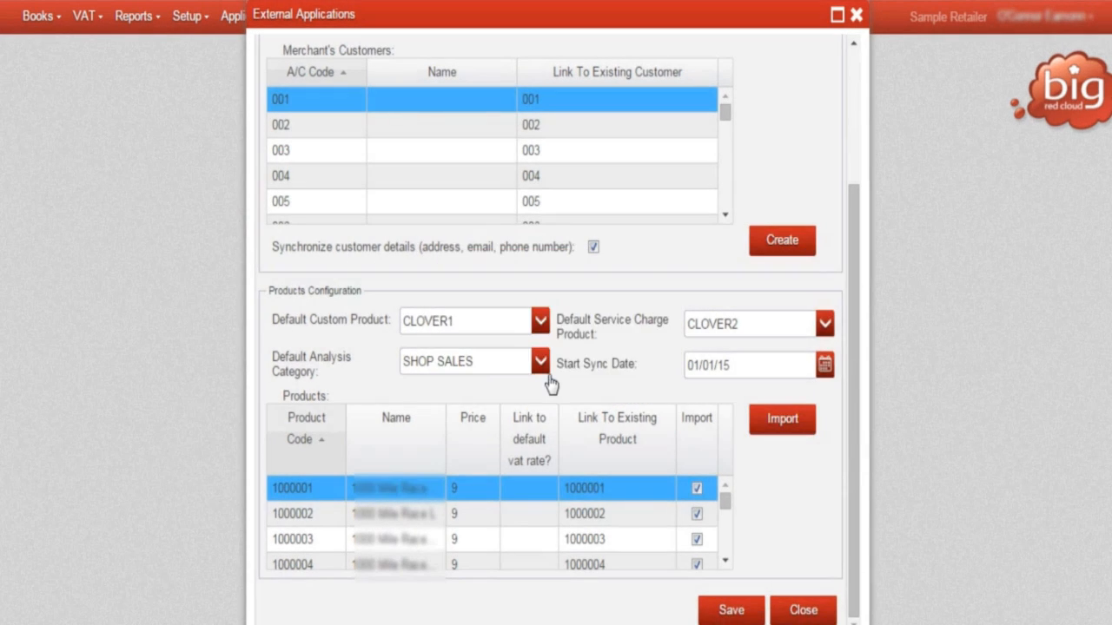
click(731, 611)
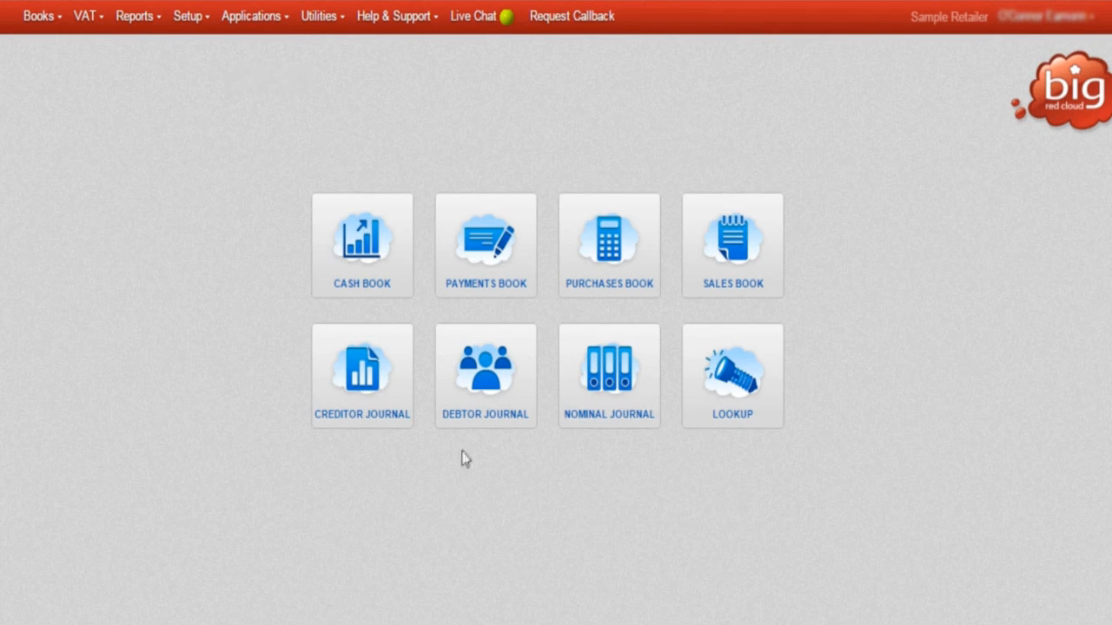
Choose the Shop account in Clover Account Synchronization and open its account setup.
click(263, 23)
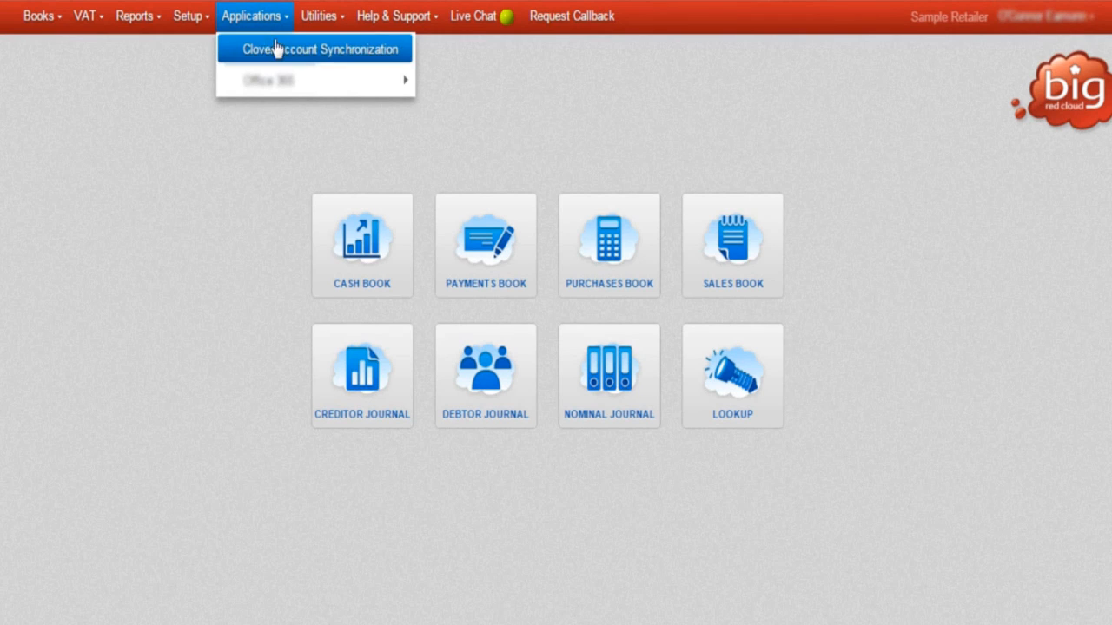
click(277, 53)
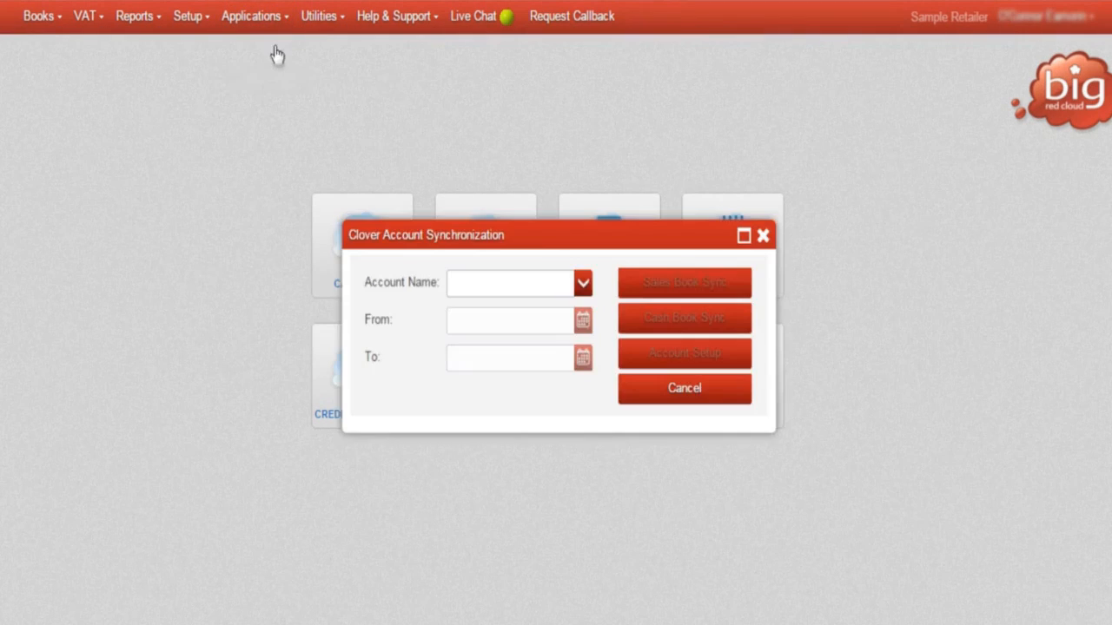
click(583, 287)
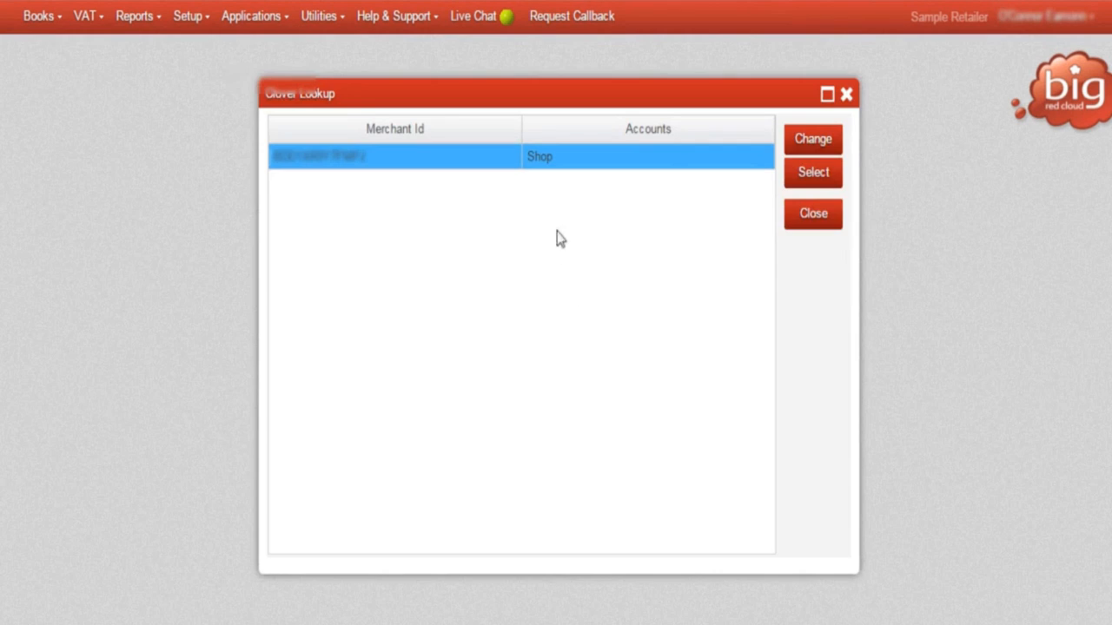
click(796, 178)
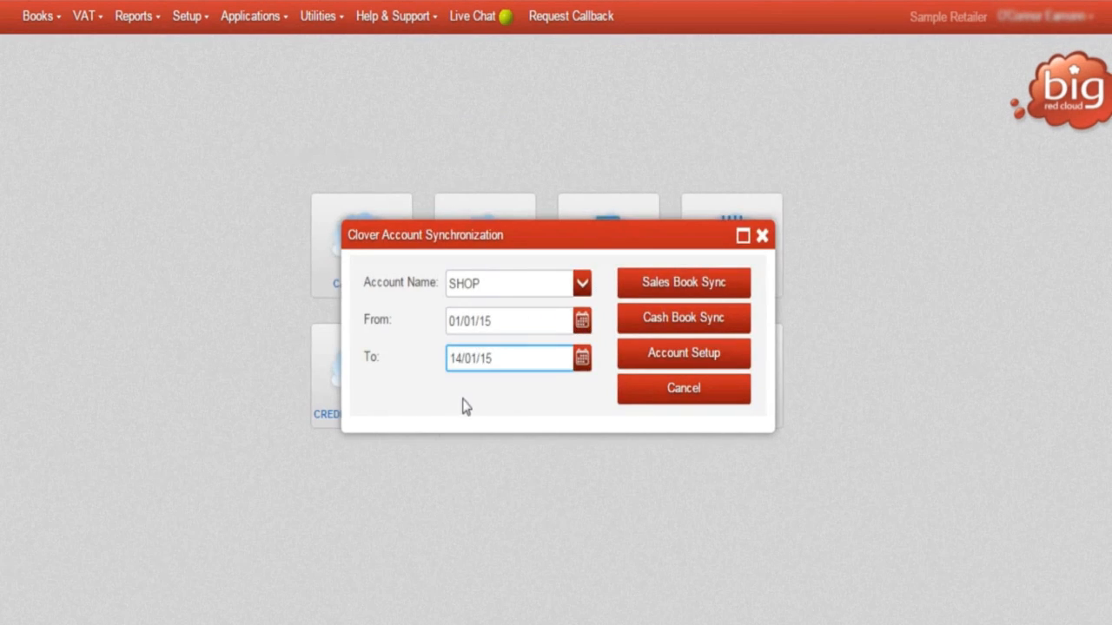
click(701, 362)
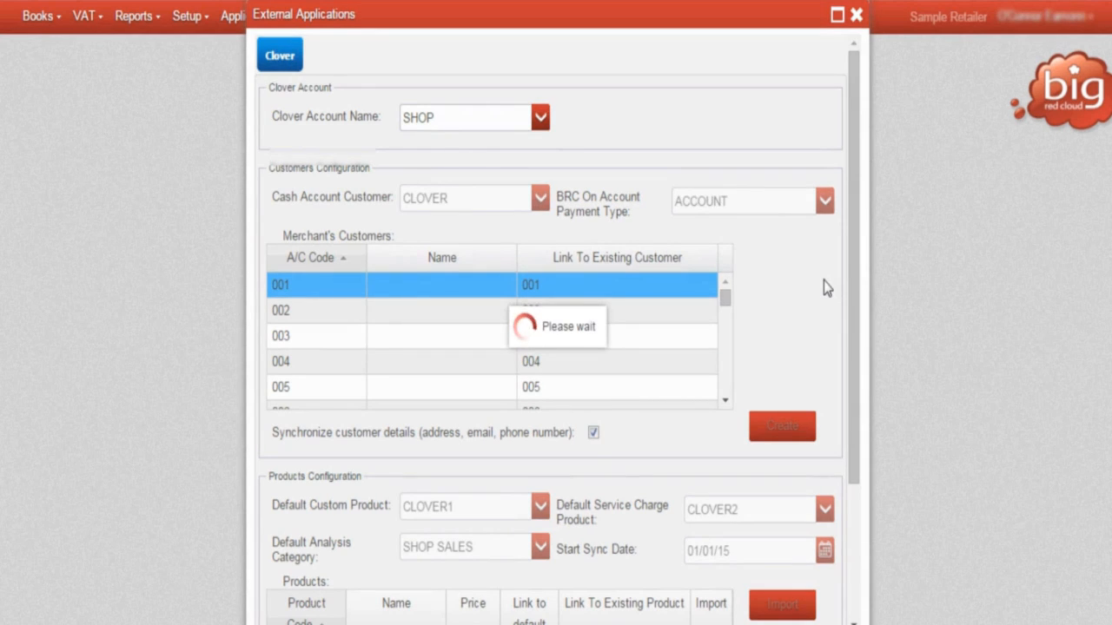
Check for new Clover customers by running the merchant's customer creation, and dismiss the resulting message.
scroll(823, 281, down, 4)
scroll(823, 281, up, 1)
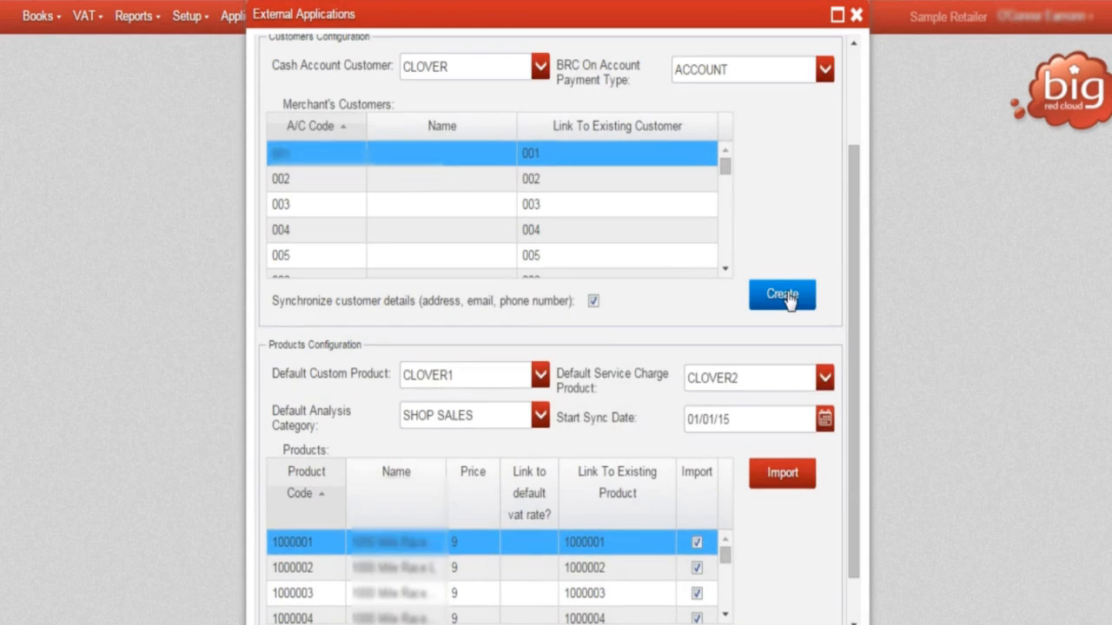
click(789, 298)
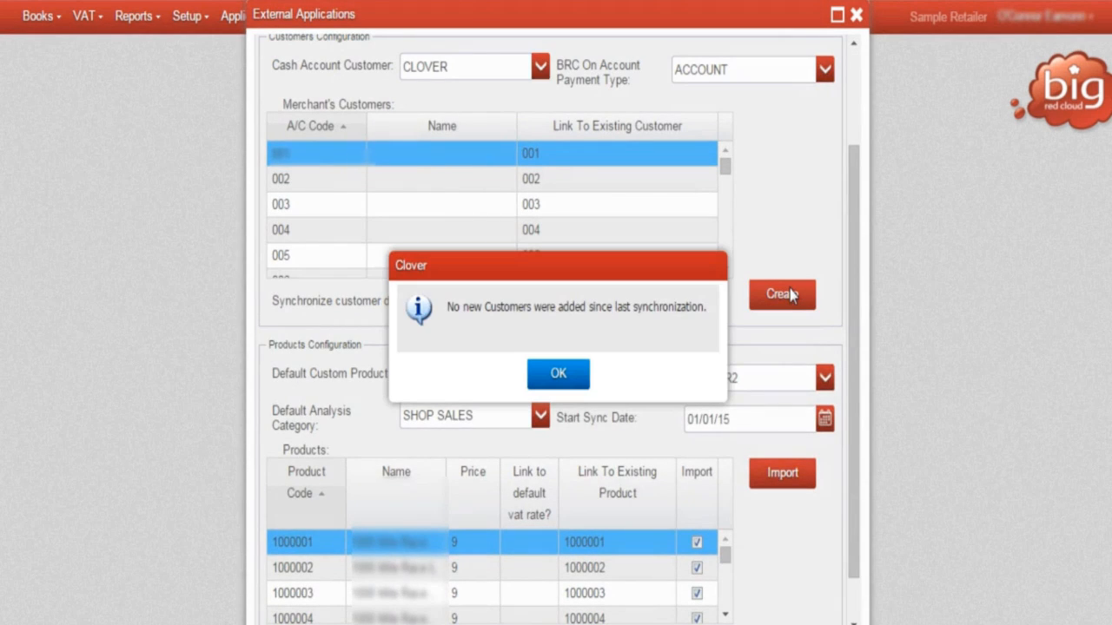
click(561, 375)
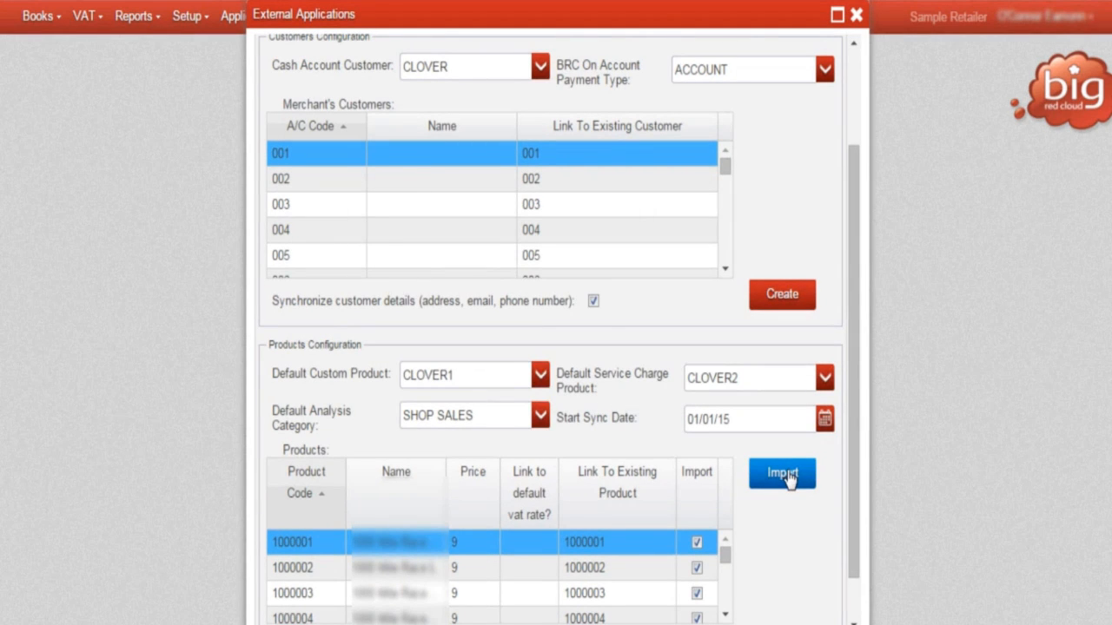
Run the product import from Clover again, dismiss its message, and save the account setup.
click(786, 477)
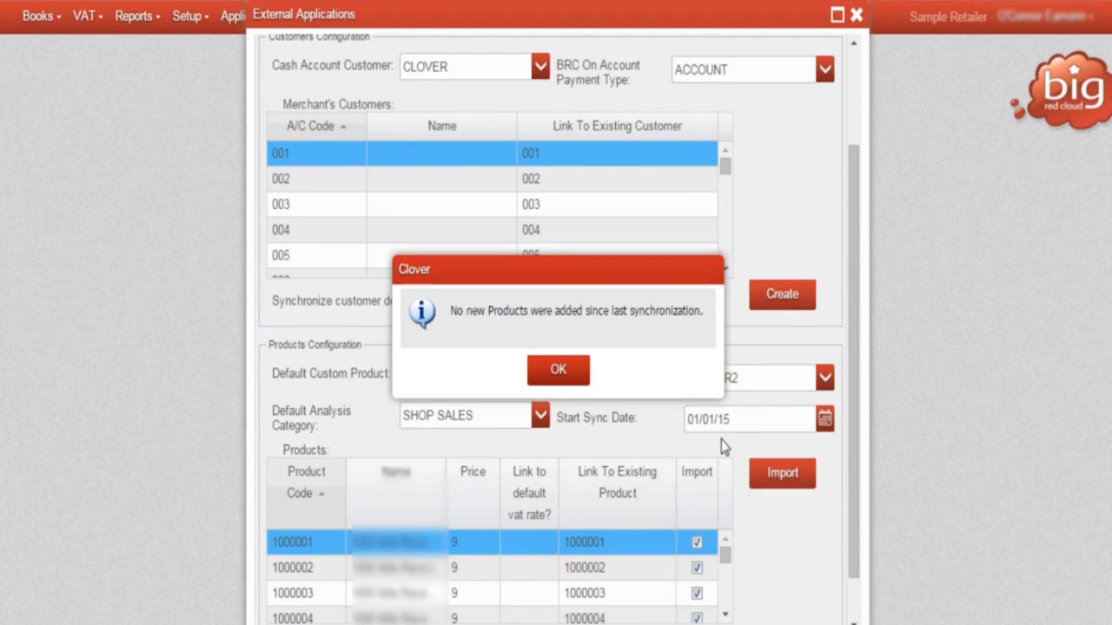
click(560, 370)
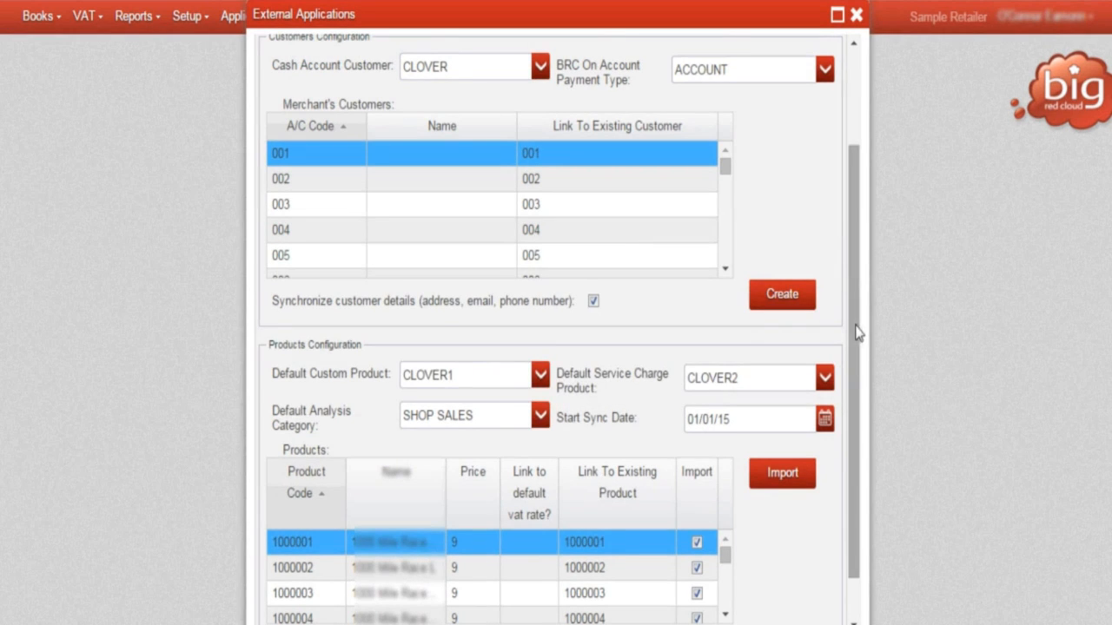
drag(858, 332, 849, 469)
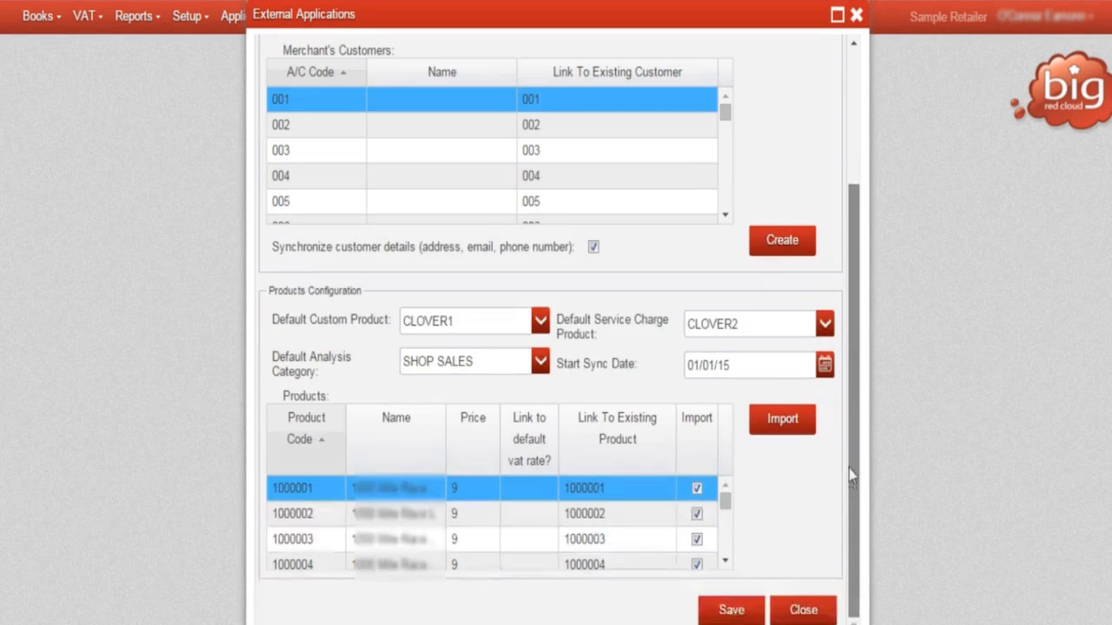
click(731, 611)
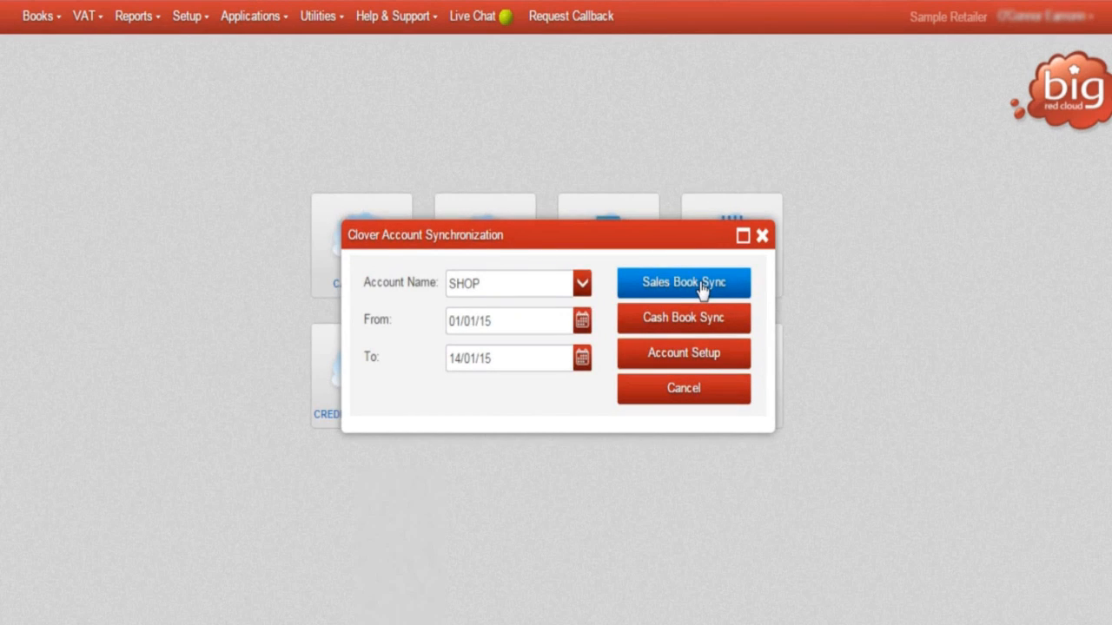
Synchronize the Shop account's sales book and cash book, dismissing each message, and close Clover Account Synchronization.
click(700, 283)
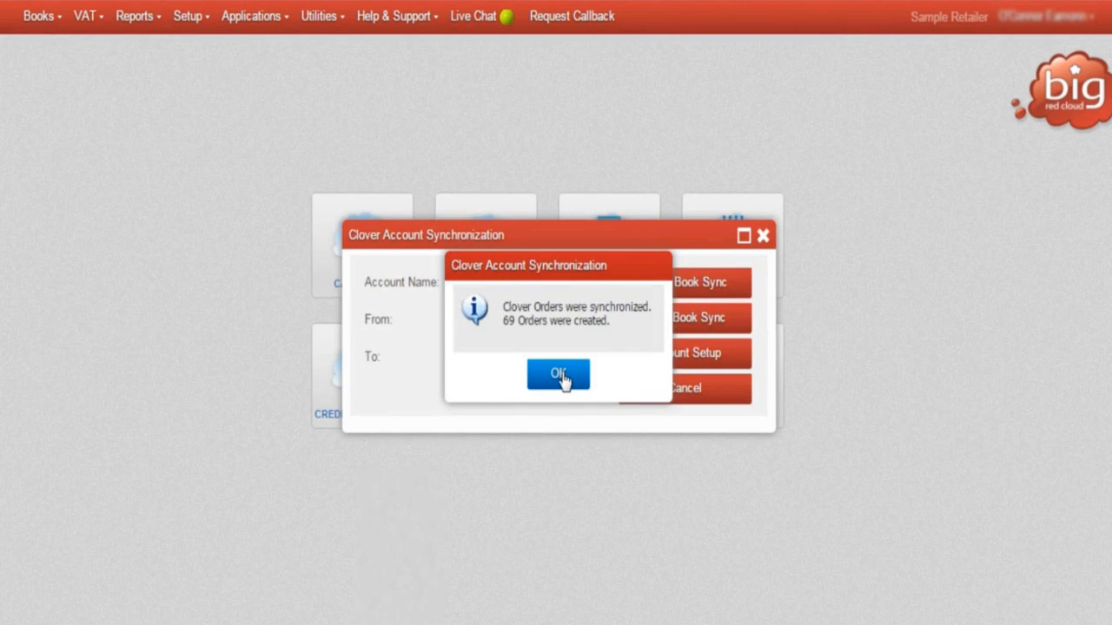
click(557, 373)
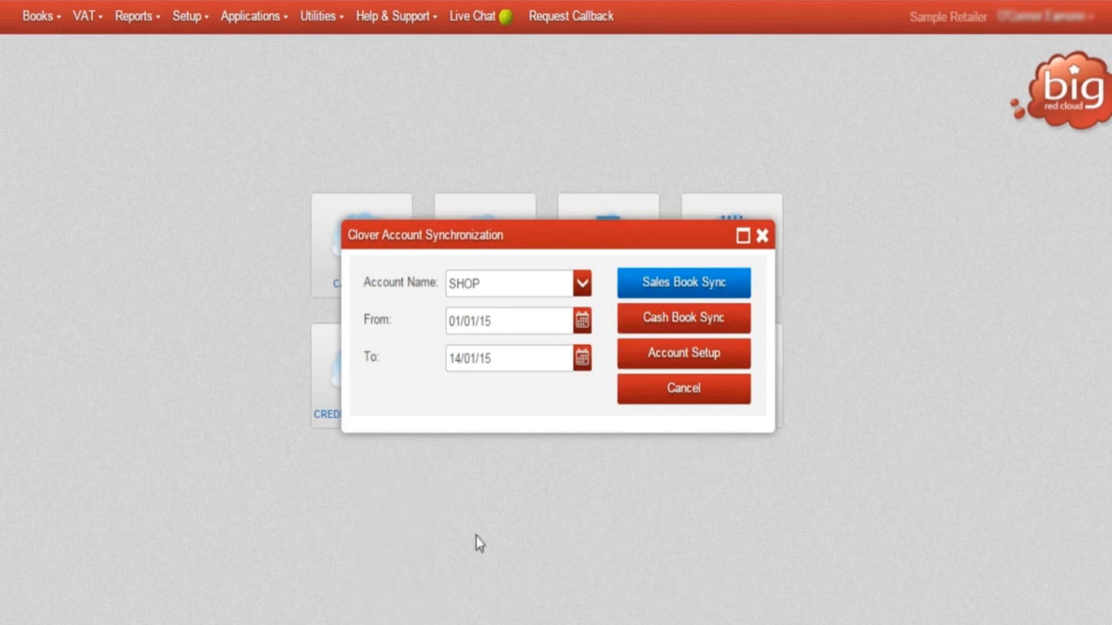
click(699, 323)
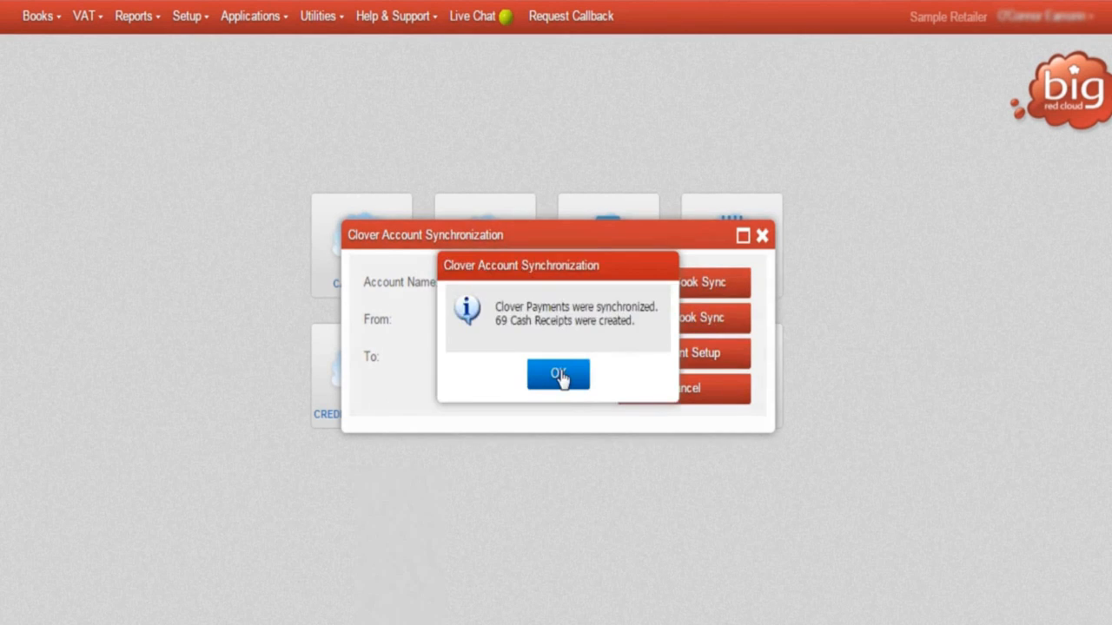
click(558, 374)
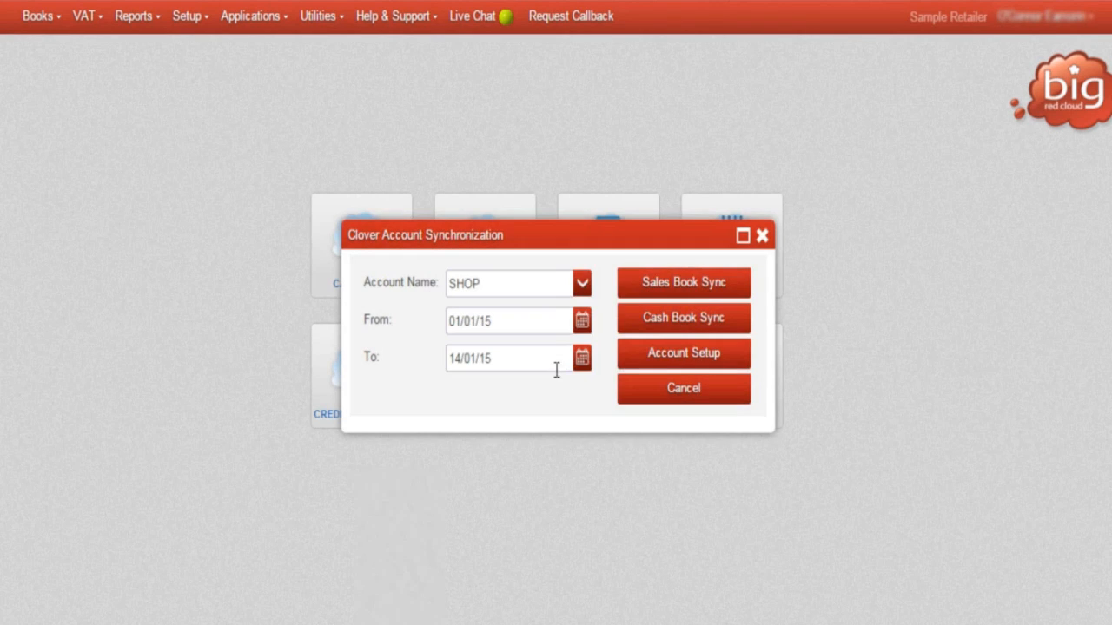
click(654, 393)
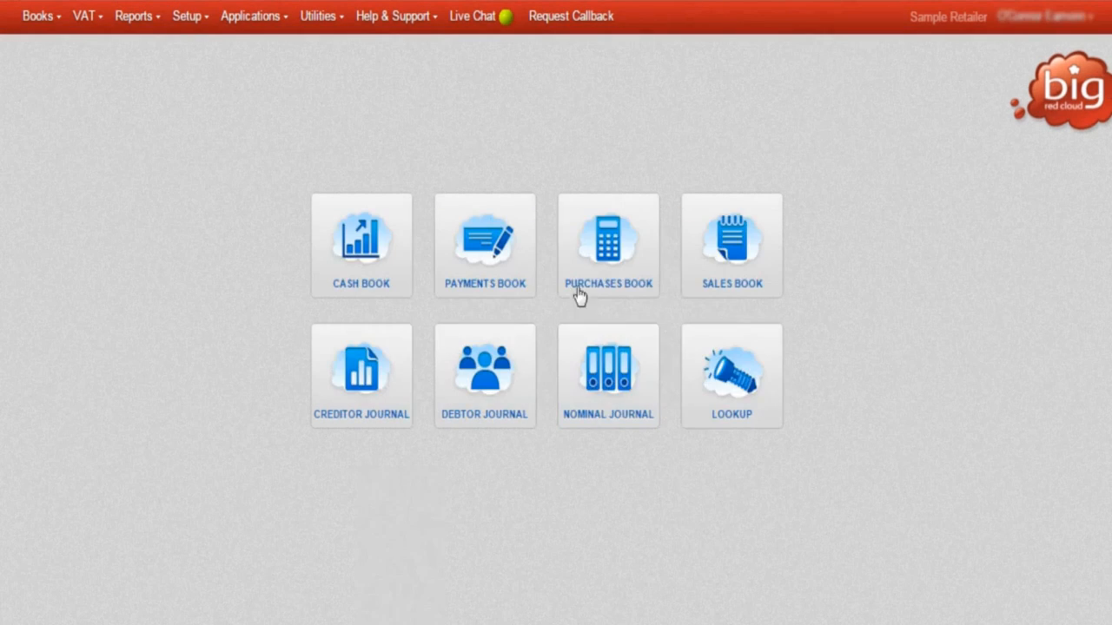
Open the Sales Book and display the entries for January 2015.
click(720, 240)
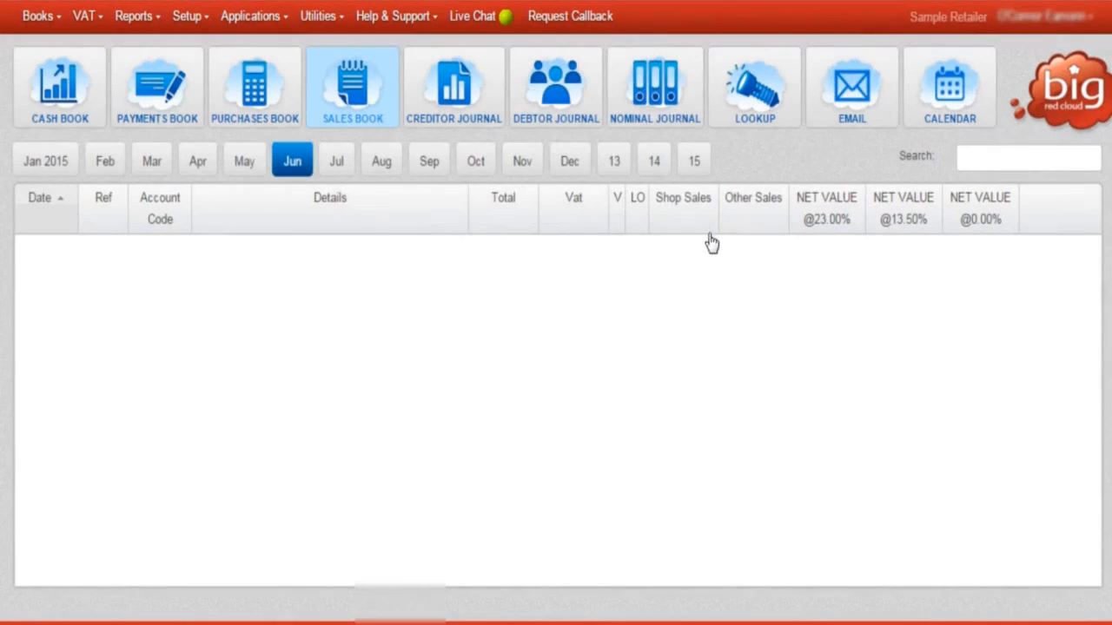
click(51, 168)
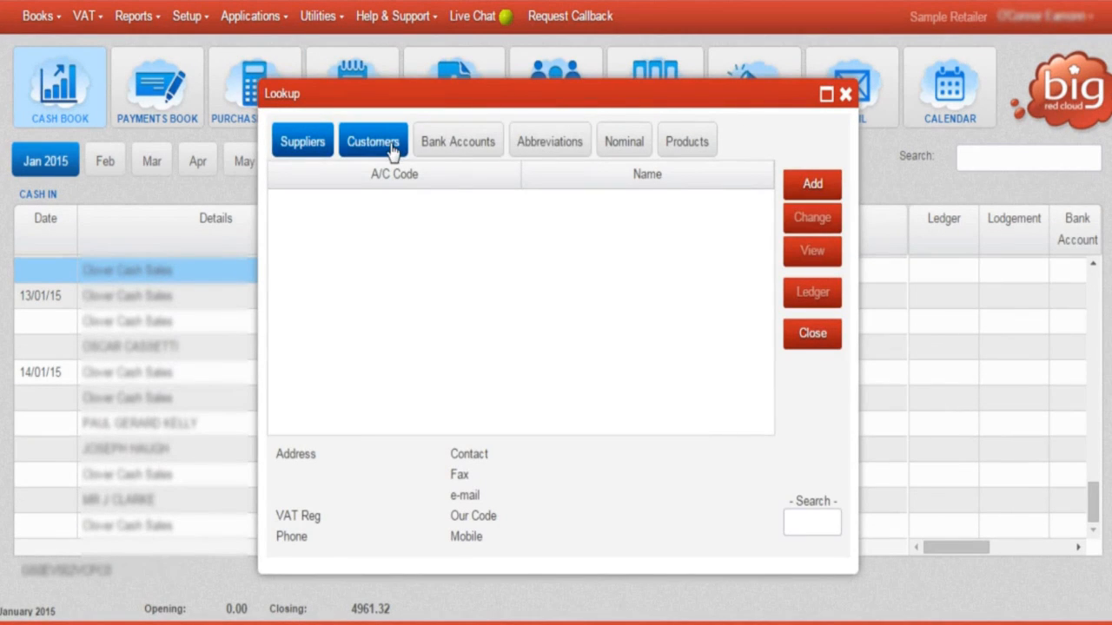
Search the customer lookup for "clov", review the Clover Cash Sales customer's ledger through its last entries, and close the ledger.
click(393, 149)
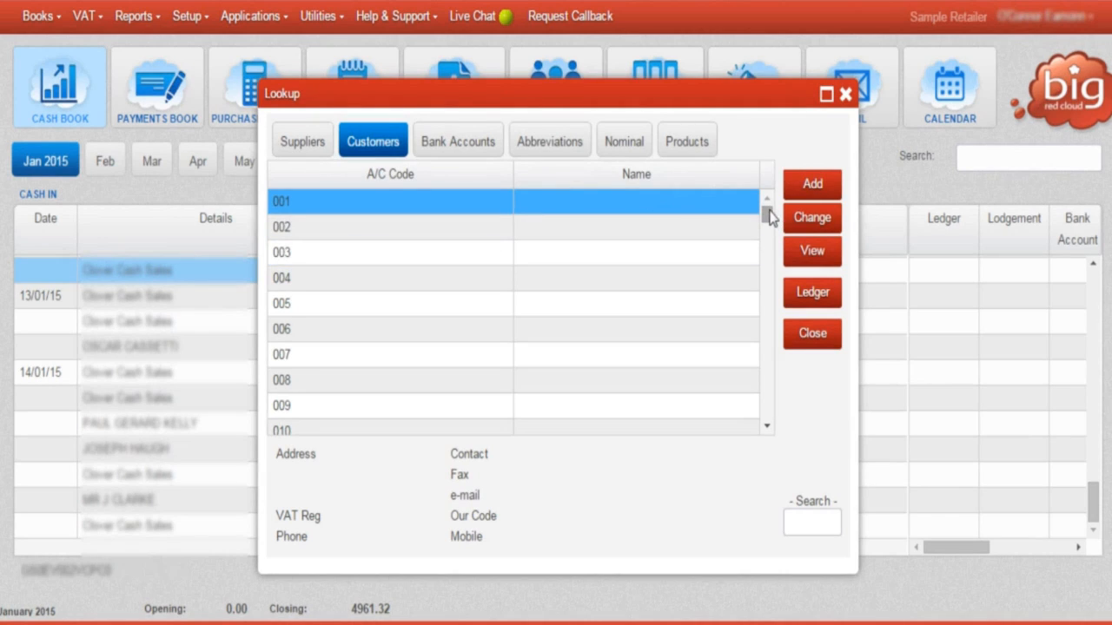
click(813, 523)
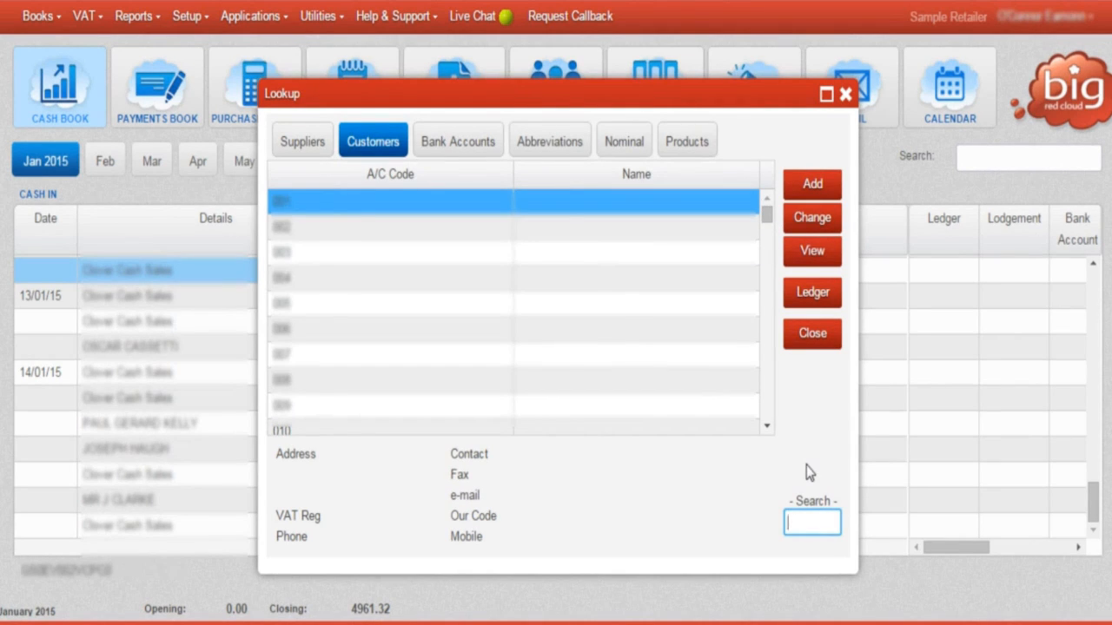
text(clov)
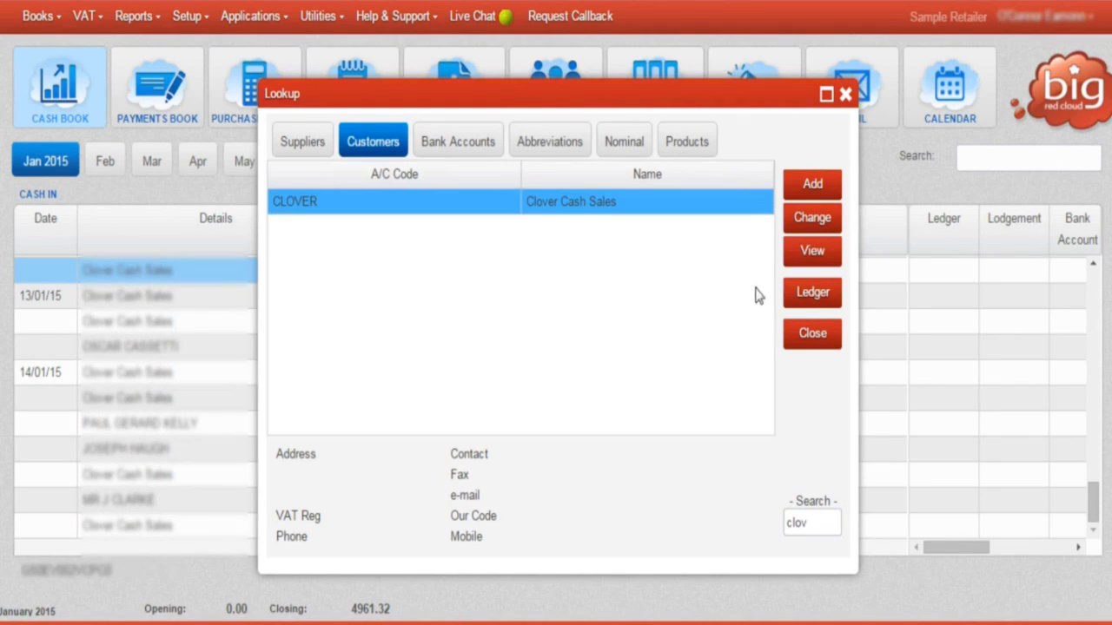
click(812, 293)
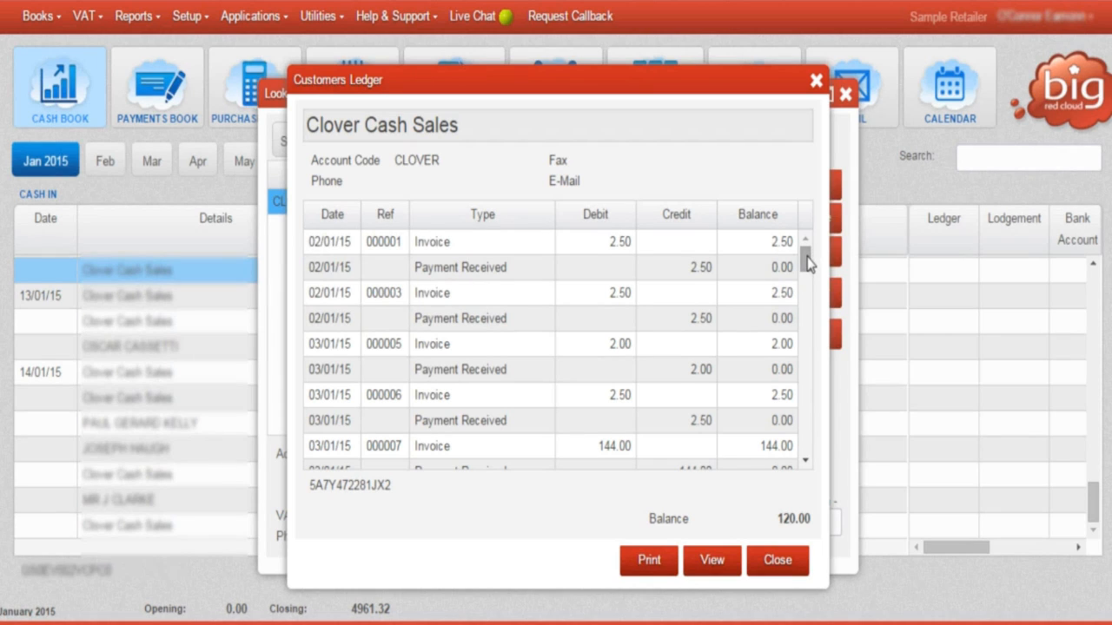
drag(808, 265, 806, 398)
click(780, 562)
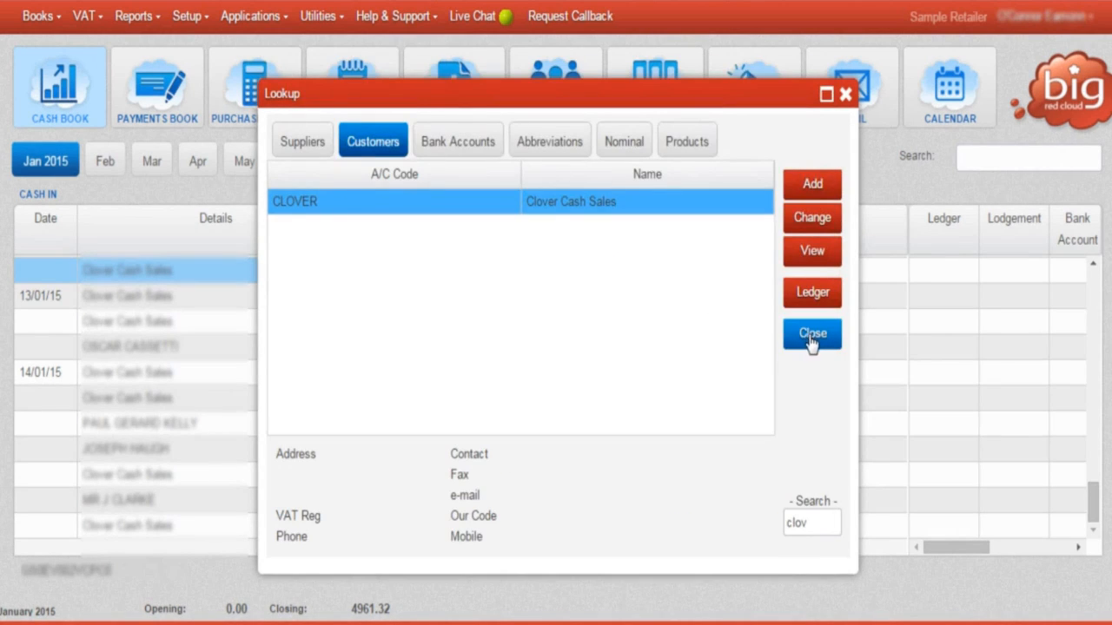
View the imported products in the Lookup window and close it.
click(682, 142)
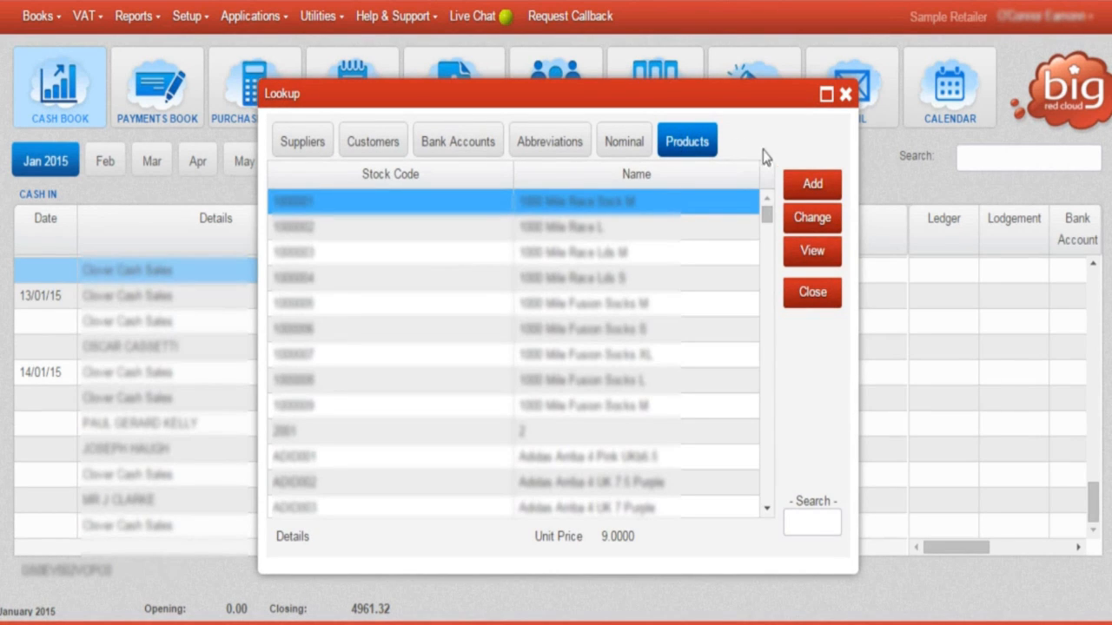
click(812, 296)
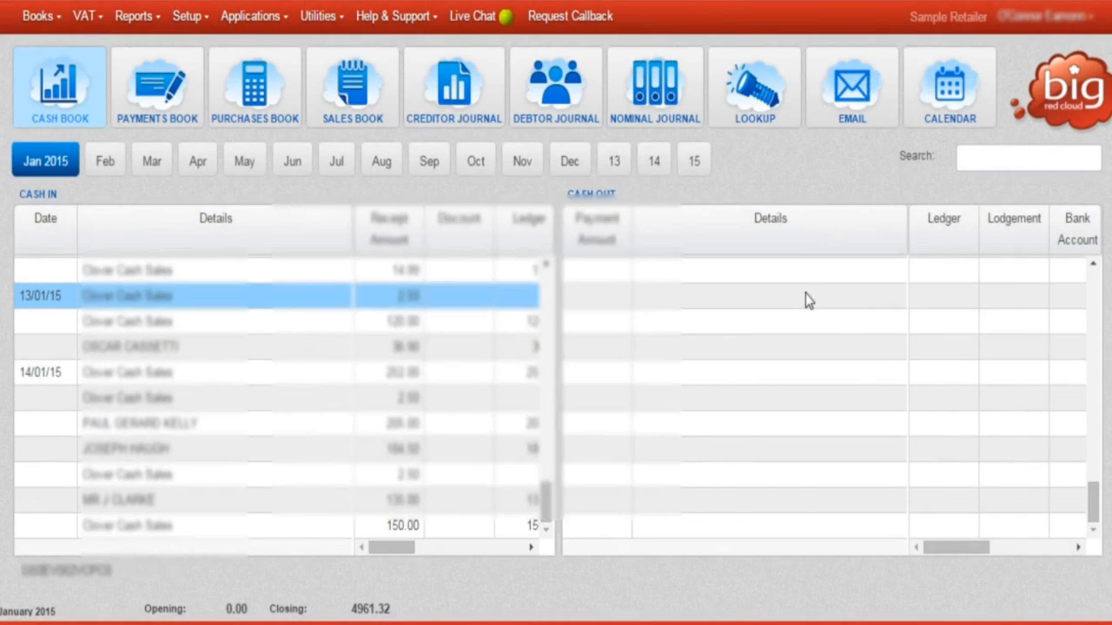